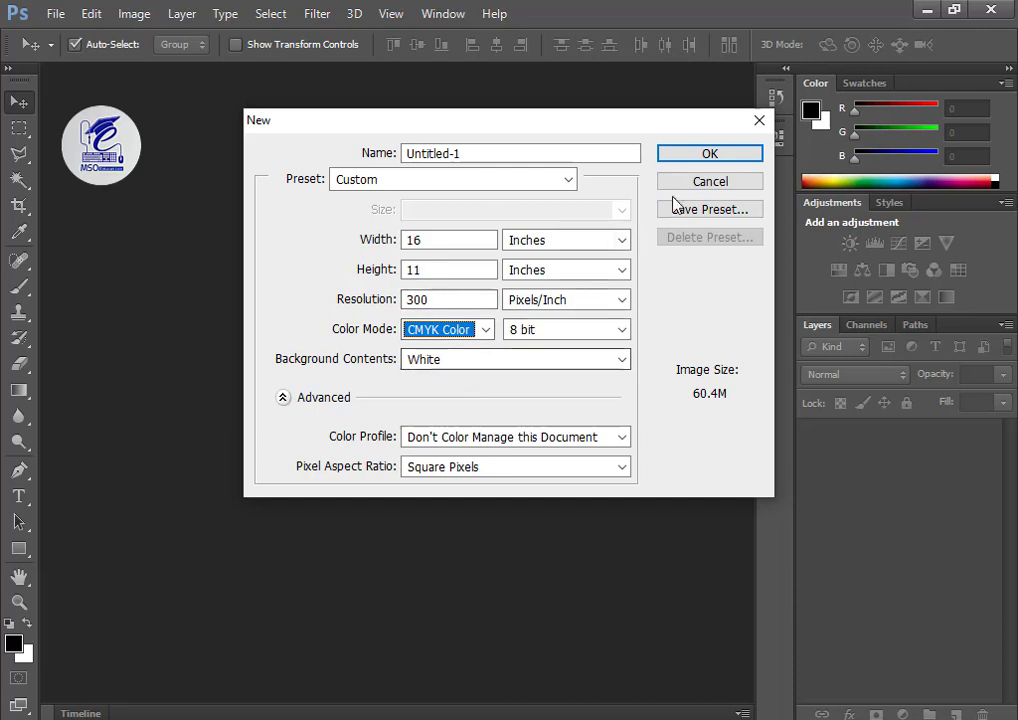
Create the 16 × 11 inch CMYK document at 300 pixels/inch and add a vertical guide at 8 inches.
{"action": "left_click", "coordinate": [702, 159]}
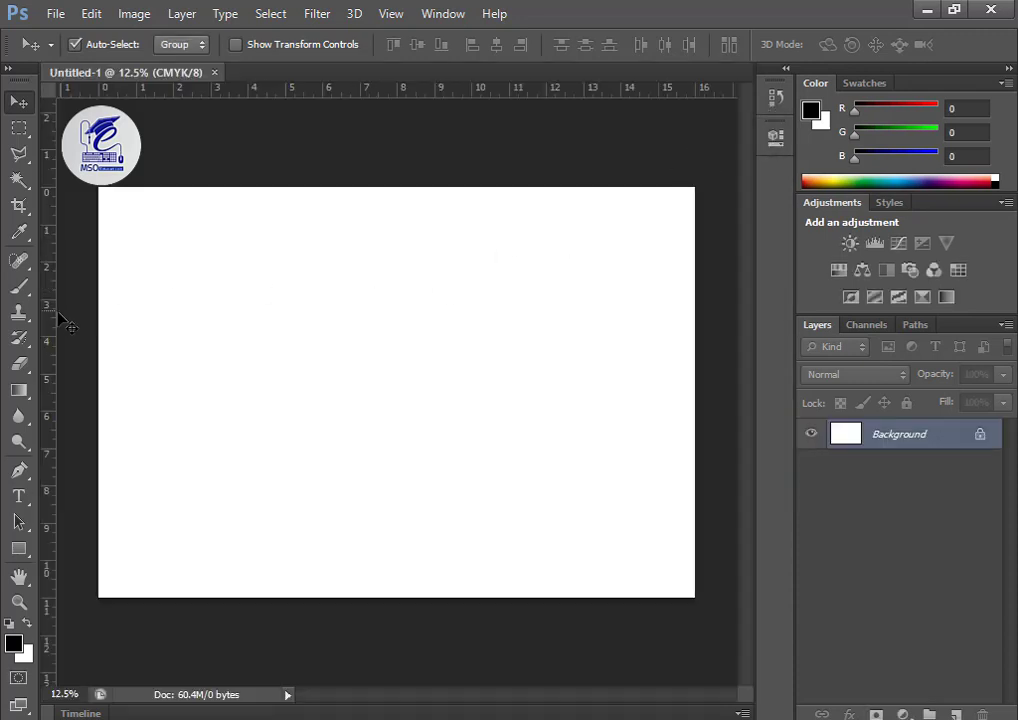
{"action": "left_click_drag", "start_coordinate": [62, 320], "coordinate": [395, 334]}
{"action": "left_click", "coordinate": [486, 294]}
{"action": "left_click", "coordinate": [20, 391]}
{"action": "left_click_drag", "start_coordinate": [43, 404], "coordinate": [396, 438]}
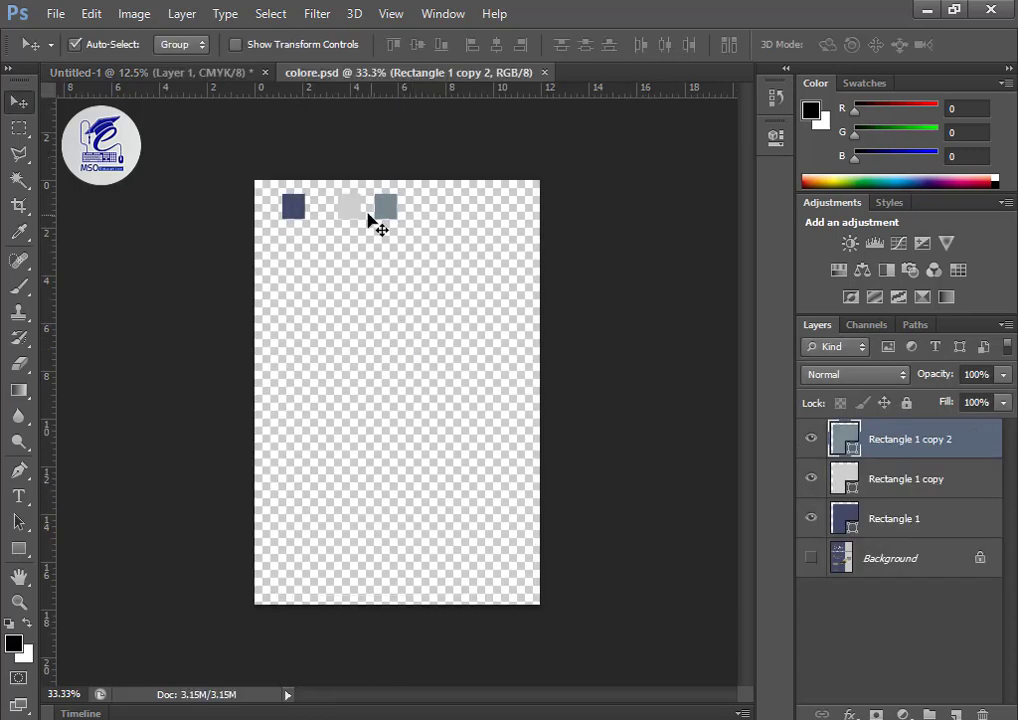
Copy the three colour swatches from colore.psd into the new document and place them near the page's upper-left corner.
{"action": "left_click", "coordinate": [352, 208], "text": "shift"}
{"action": "left_click", "coordinate": [293, 207], "text": "shift"}
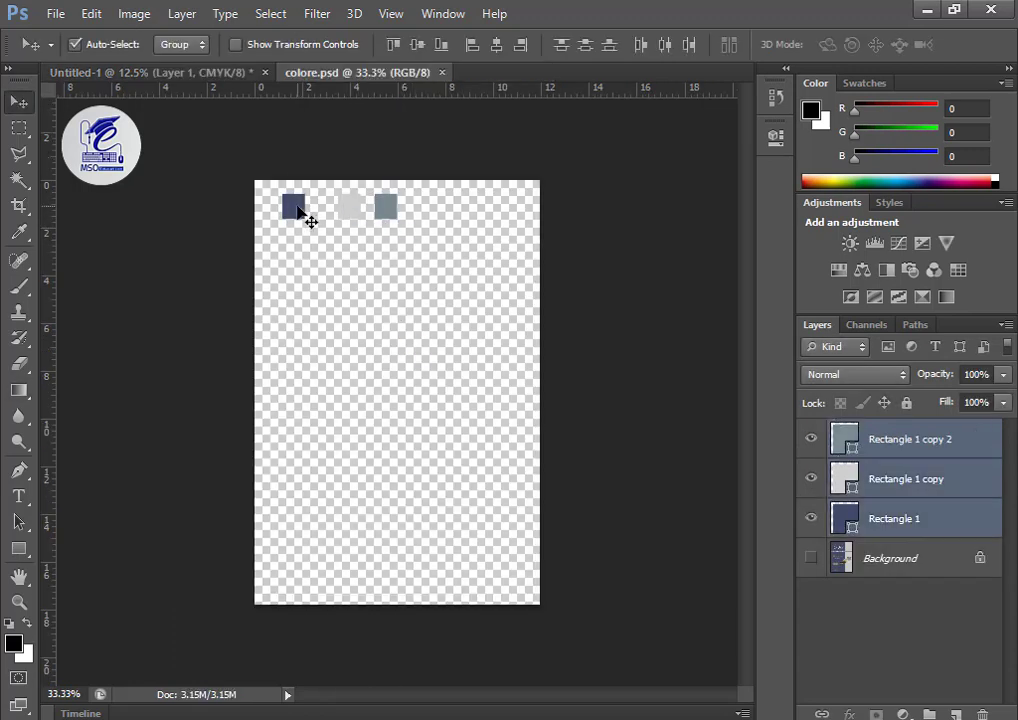
{"action": "left_click_drag", "start_coordinate": [293, 207], "coordinate": [223, 316]}
{"action": "key", "text": "ctrl+t"}
{"action": "key", "text": "Return"}
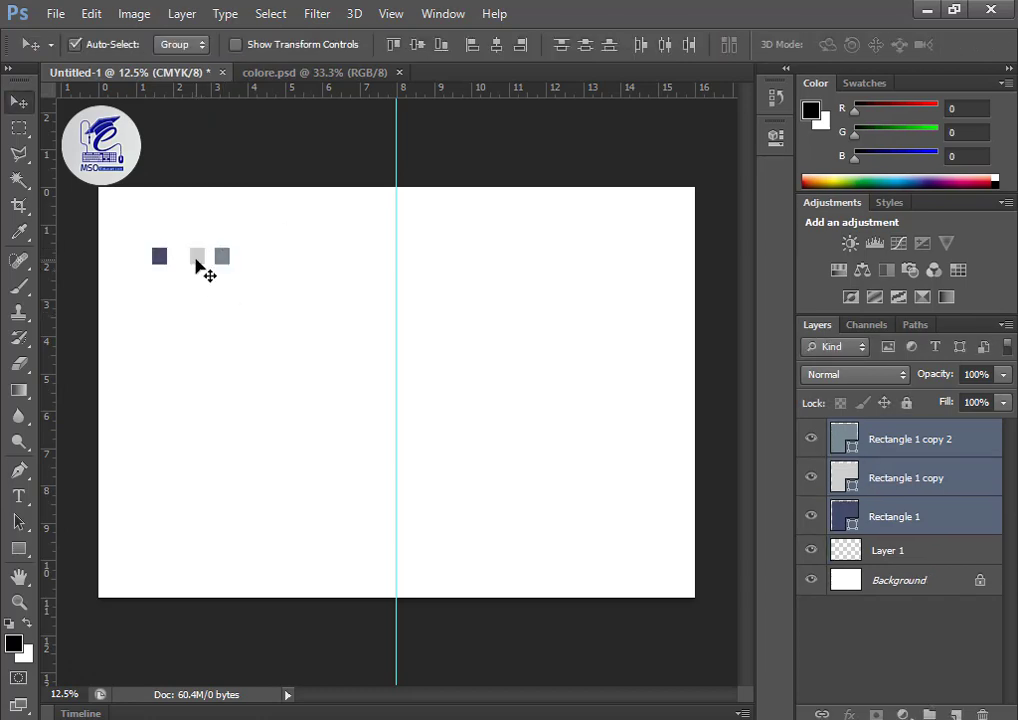
{"action": "left_click_drag", "start_coordinate": [198, 266], "coordinate": [181, 232]}
Add a Solid Color fill layer beneath the swatches, using the light grey sampled from the middle swatch.
{"action": "left_click", "coordinate": [887, 550]}
{"action": "left_click", "coordinate": [903, 714]}
{"action": "left_click", "coordinate": [889, 286]}
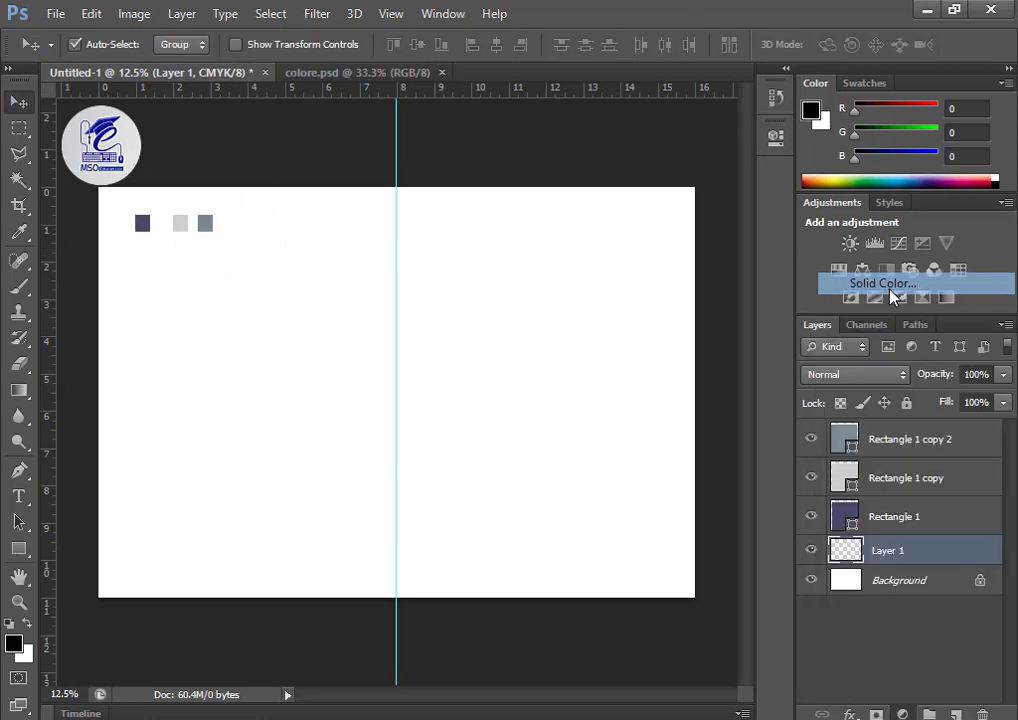
{"action": "left_click", "coordinate": [180, 223]}
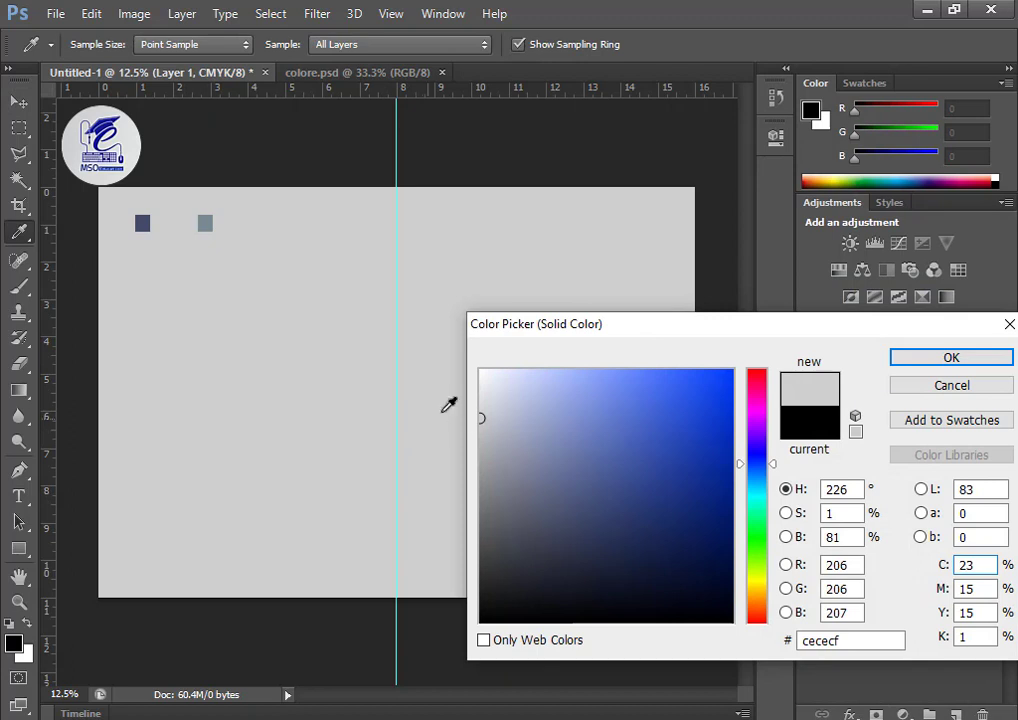
{"action": "left_click", "coordinate": [951, 357]}
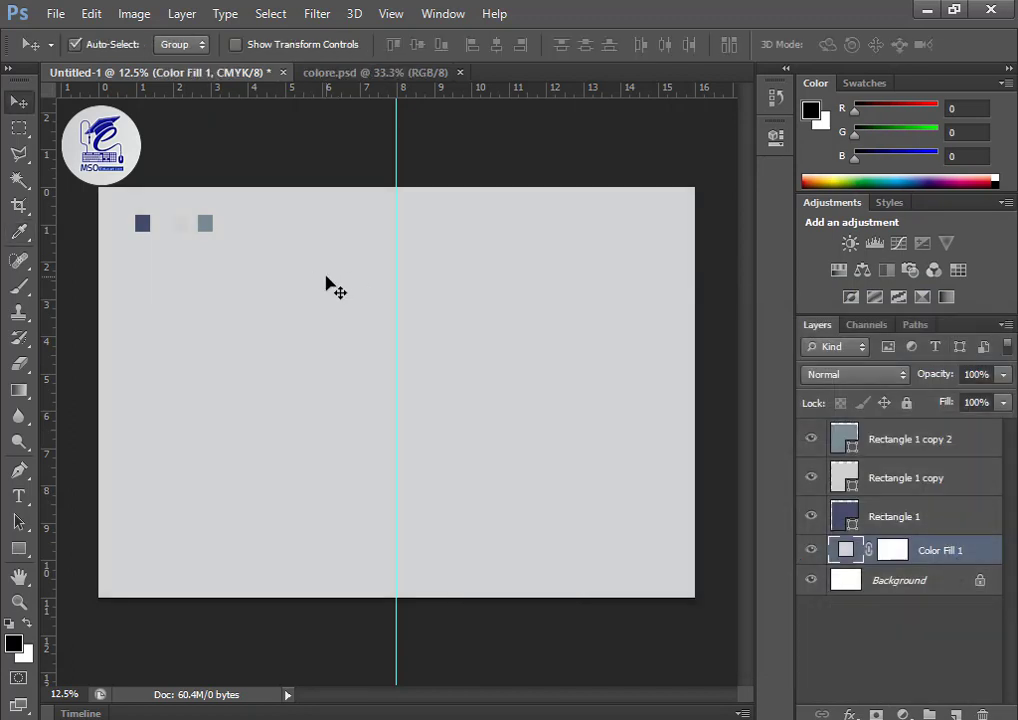
Draw a full-height rectangle about 1552 × 3301 px along the page's left edge and fill it with the swatches' dark blue.
{"action": "key", "text": "u"}
{"action": "left_click_drag", "start_coordinate": [98, 190], "coordinate": [291, 597]}
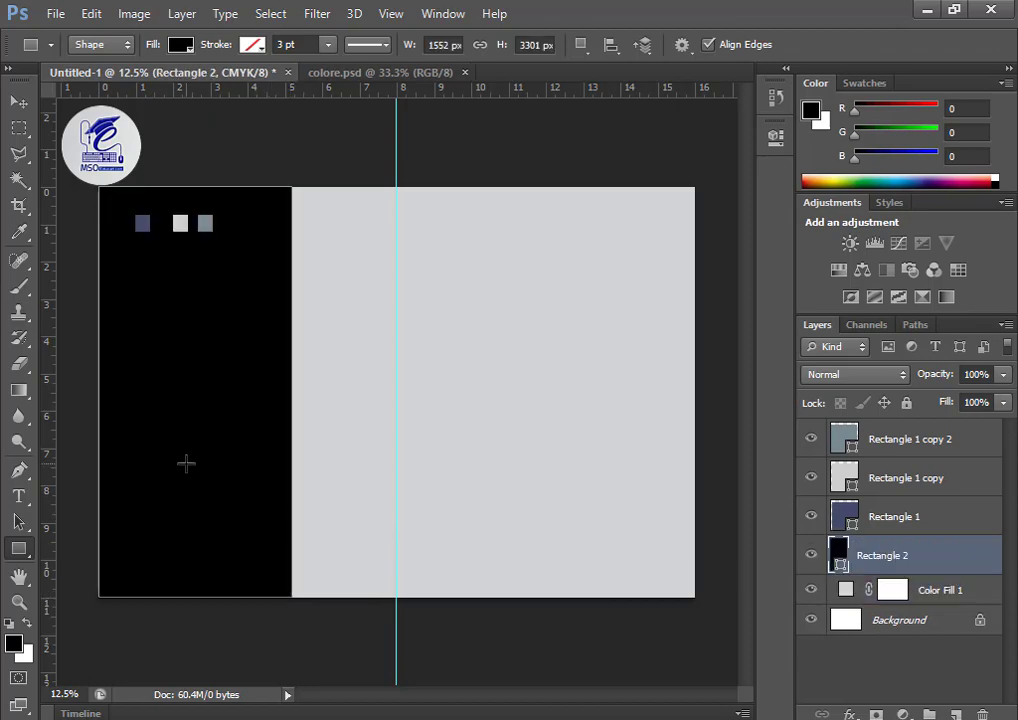
{"action": "left_click", "coordinate": [180, 47]}
{"action": "left_click", "coordinate": [275, 83]}
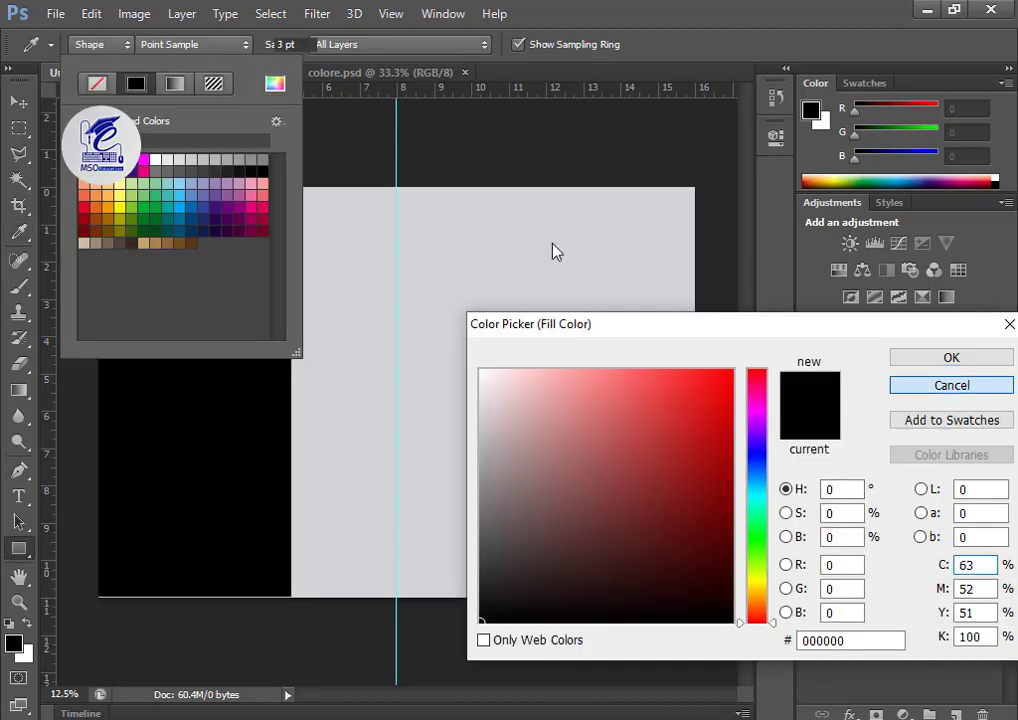
{"action": "left_click", "coordinate": [951, 385]}
{"action": "left_click", "coordinate": [112, 145]}
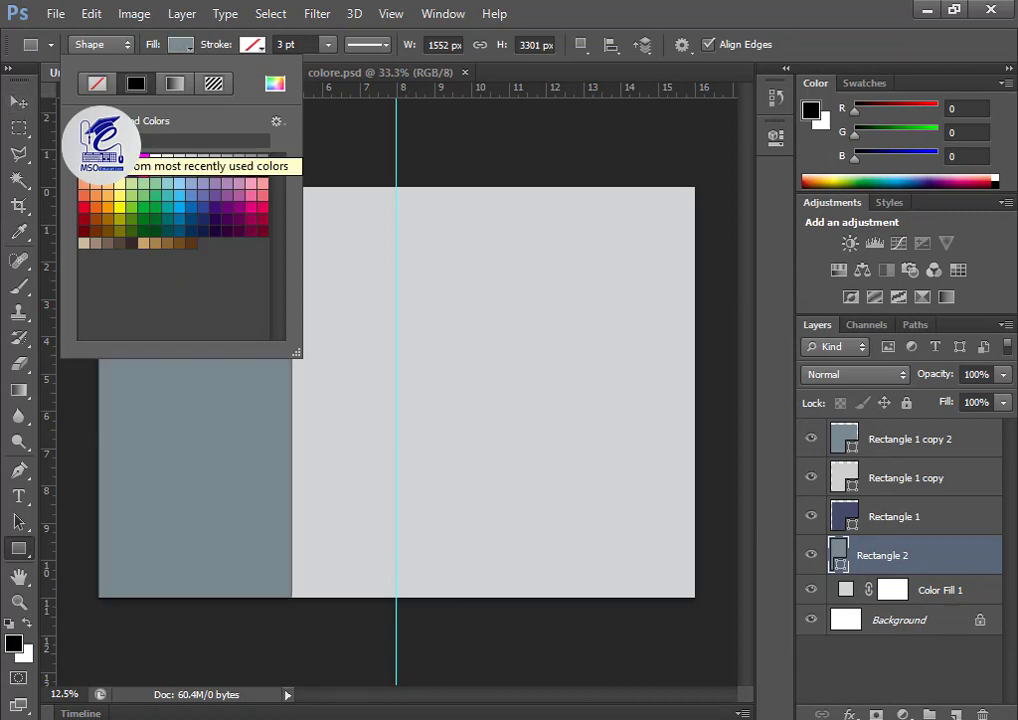
{"action": "left_click", "coordinate": [124, 145]}
{"action": "left_click", "coordinate": [20, 102]}
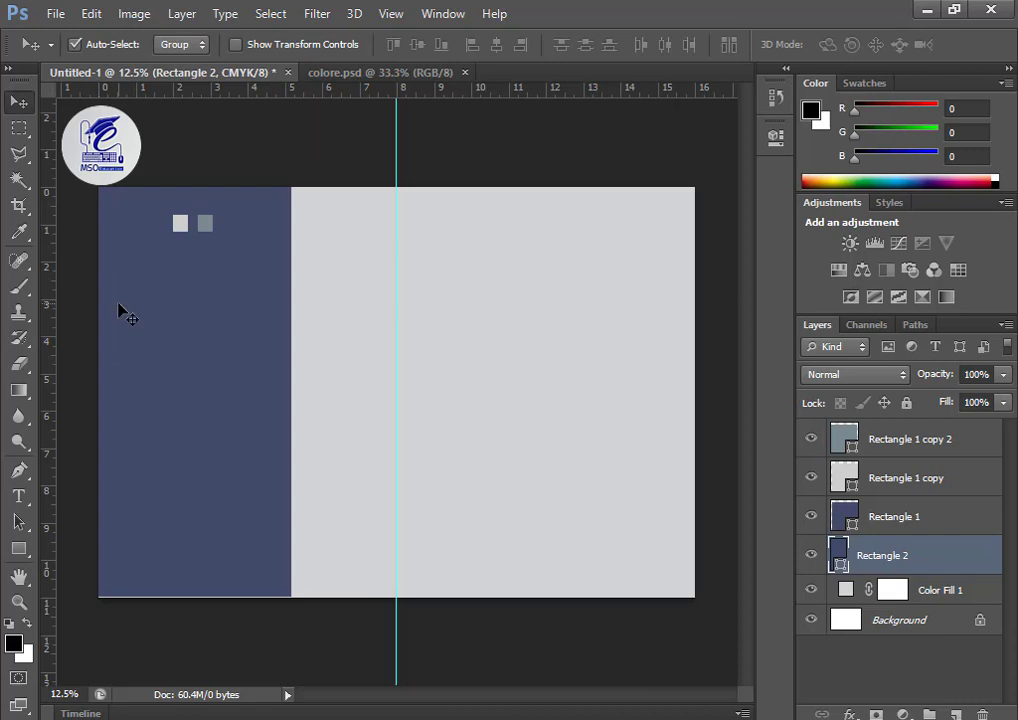
Delete the dark blue and light grey swatch layers, Rectangle 1 and Rectangle 1 copy.
{"action": "key", "text": "ctrl+t"}
{"action": "key", "text": "Escape"}
{"action": "left_click", "coordinate": [829, 518]}
{"action": "left_click", "coordinate": [881, 477], "text": "shift"}
{"action": "key", "text": "Delete"}
Duplicate the dark blue rectangle, fill the lower one grey-teal and nudge it right to form a thin strip along the blue edge.
{"action": "key", "text": "ctrl+j"}
{"action": "key", "text": "u"}
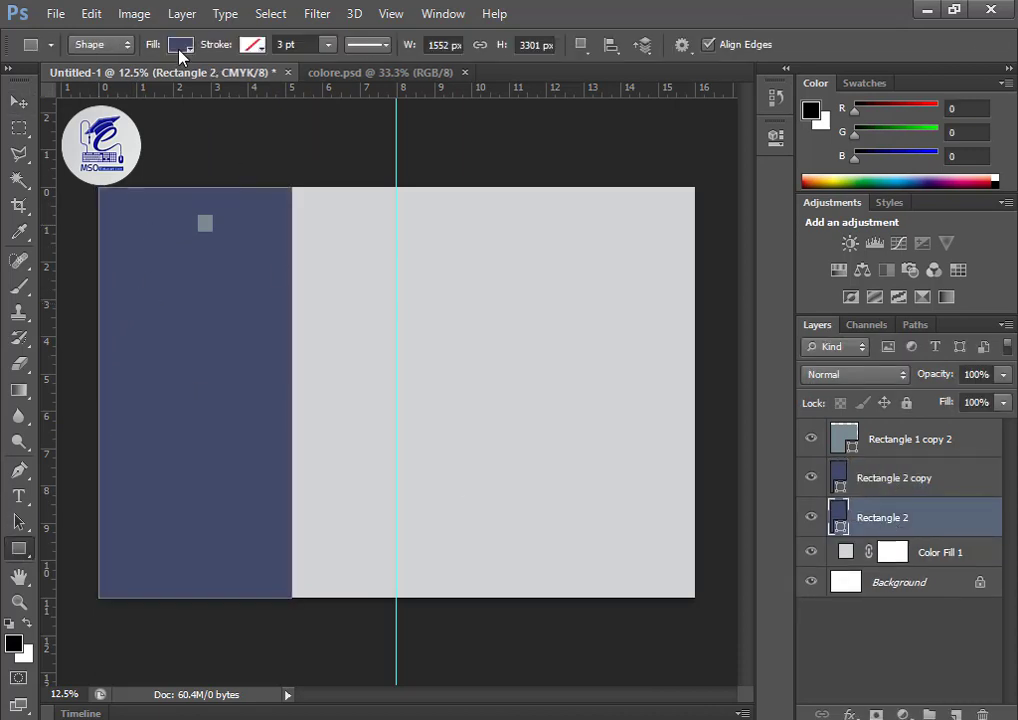
{"action": "left_click", "coordinate": [180, 45]}
{"action": "key", "text": "v"}
{"action": "key", "text": "shift+Right"}
{"action": "key", "text": "shift+Right"}
{"action": "key", "text": "shift+Right"}
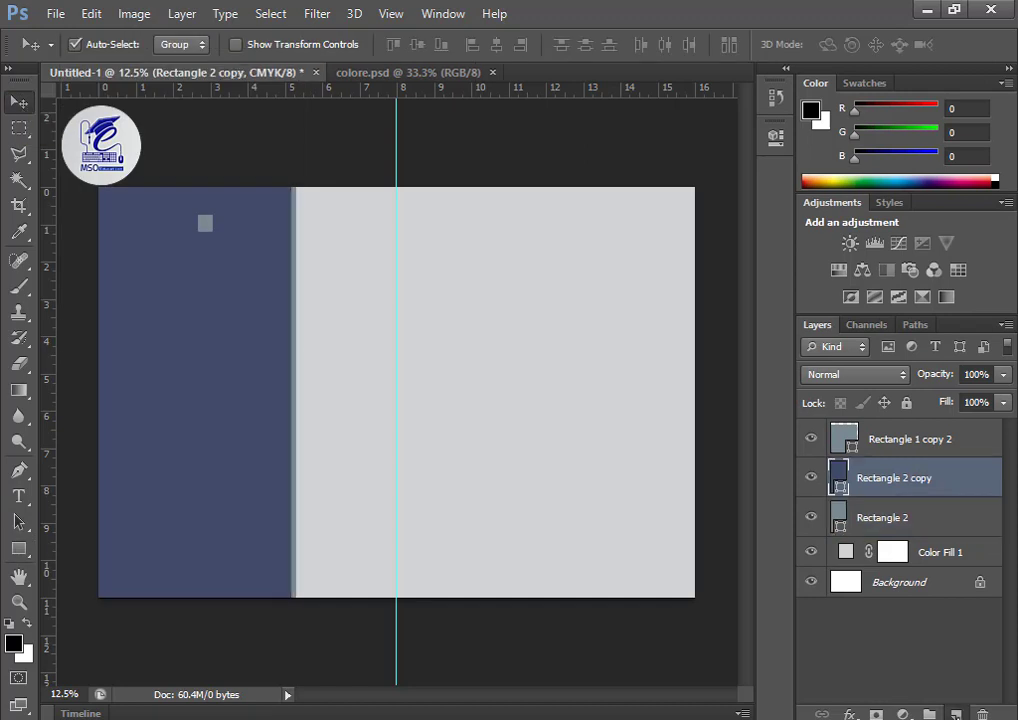
Draw a horizontal bar about 4952 × 193 px across the lower part of the page and fill it with grey-teal.
{"action": "key", "text": "ctrl+shift+alt+n"}
{"action": "left_click", "coordinate": [19, 548]}
{"action": "left_click_drag", "start_coordinate": [86, 519], "coordinate": [703, 543]}
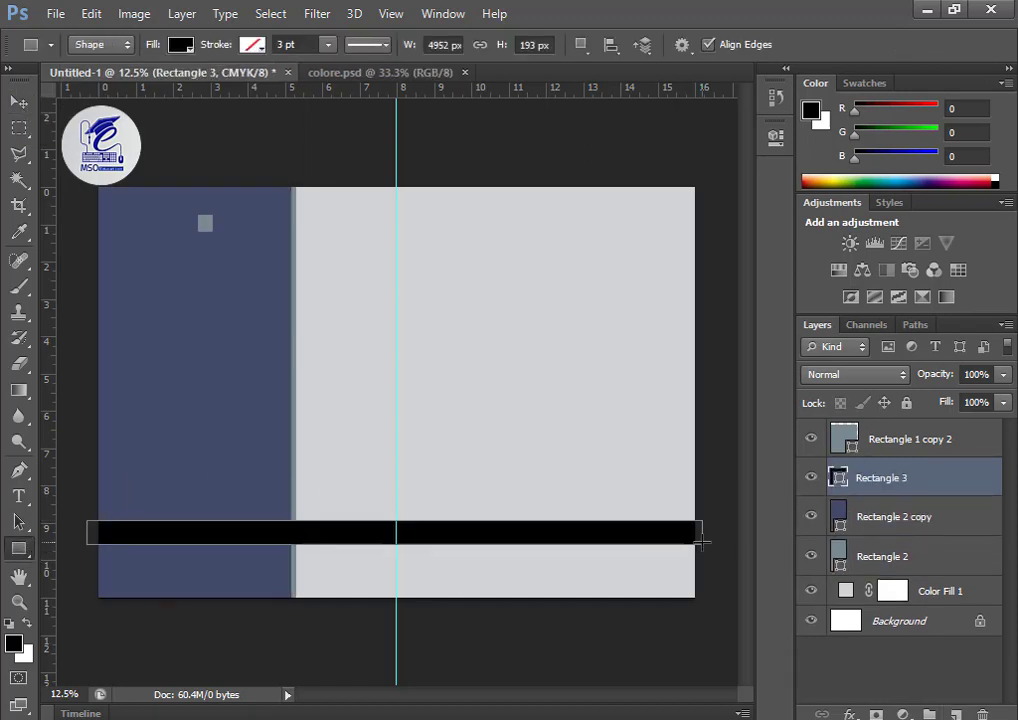
{"action": "left_click", "coordinate": [180, 45]}
{"action": "left_click", "coordinate": [205, 118]}
{"action": "left_click", "coordinate": [19, 101]}
Change the fill of the thin vertical strip, Rectangle 2, to a darker shade of grey-teal.
{"action": "left_click", "coordinate": [293, 424]}
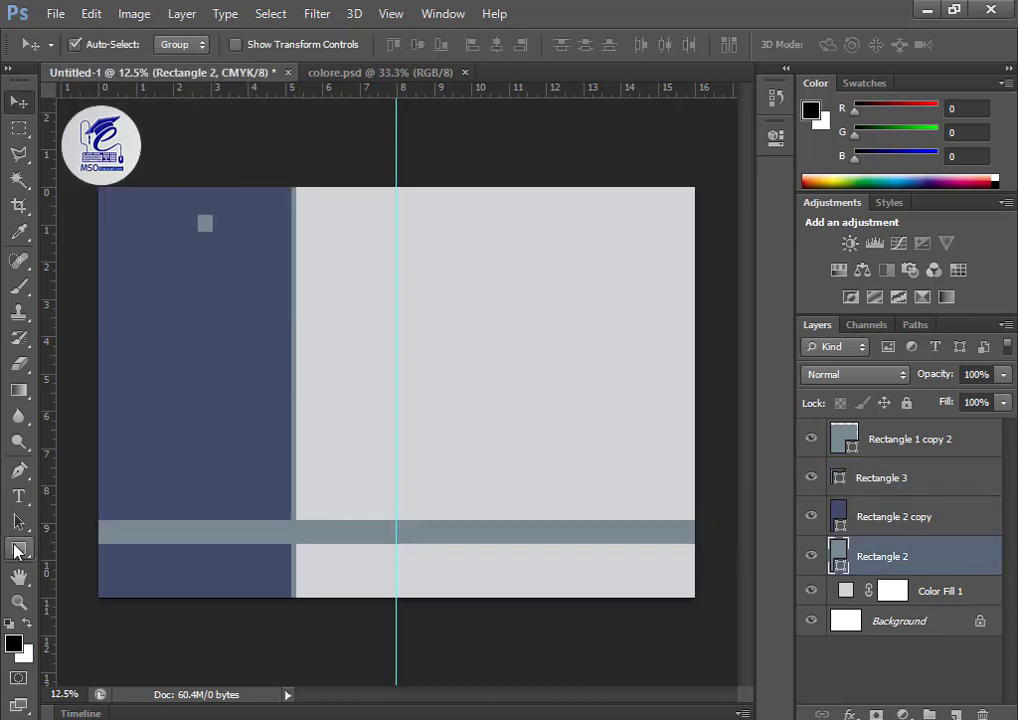
{"action": "left_click", "coordinate": [19, 548]}
{"action": "left_click", "coordinate": [180, 45]}
{"action": "left_click", "coordinate": [275, 83]}
{"action": "left_click_drag", "start_coordinate": [529, 493], "coordinate": [534, 500]}
{"action": "left_click", "coordinate": [918, 357]}
{"action": "left_click", "coordinate": [19, 101]}
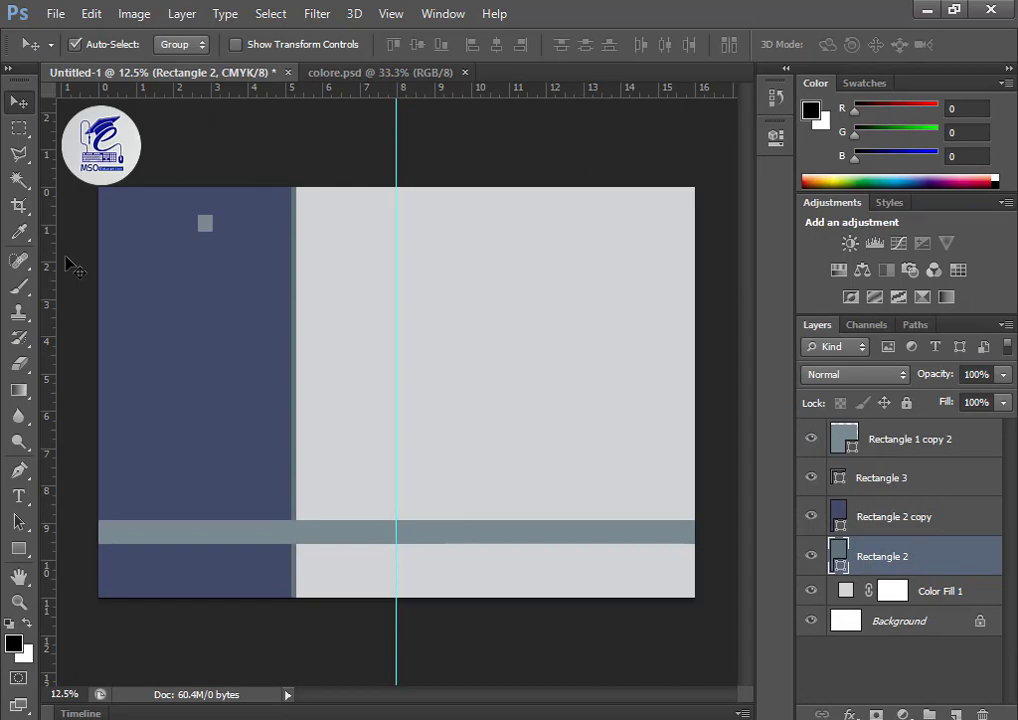
{"action": "left_click", "coordinate": [308, 537]}
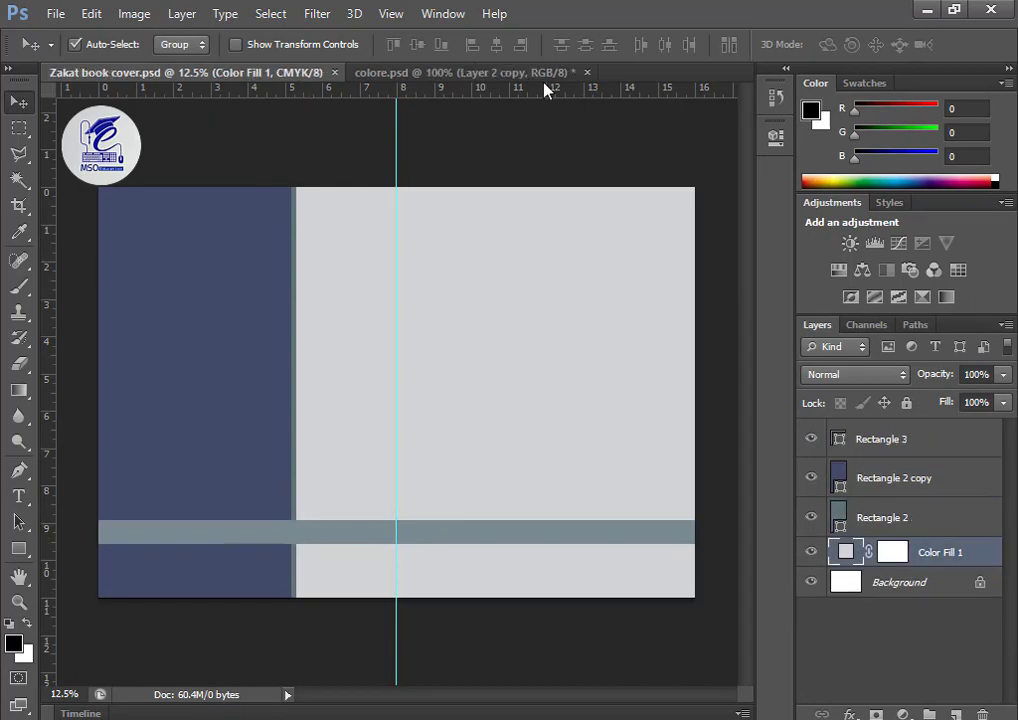
Copy the ornamental pattern from colore.psd onto the cover's grey area and lock the Color Fill 1 layer.
{"action": "left_click", "coordinate": [541, 78]}
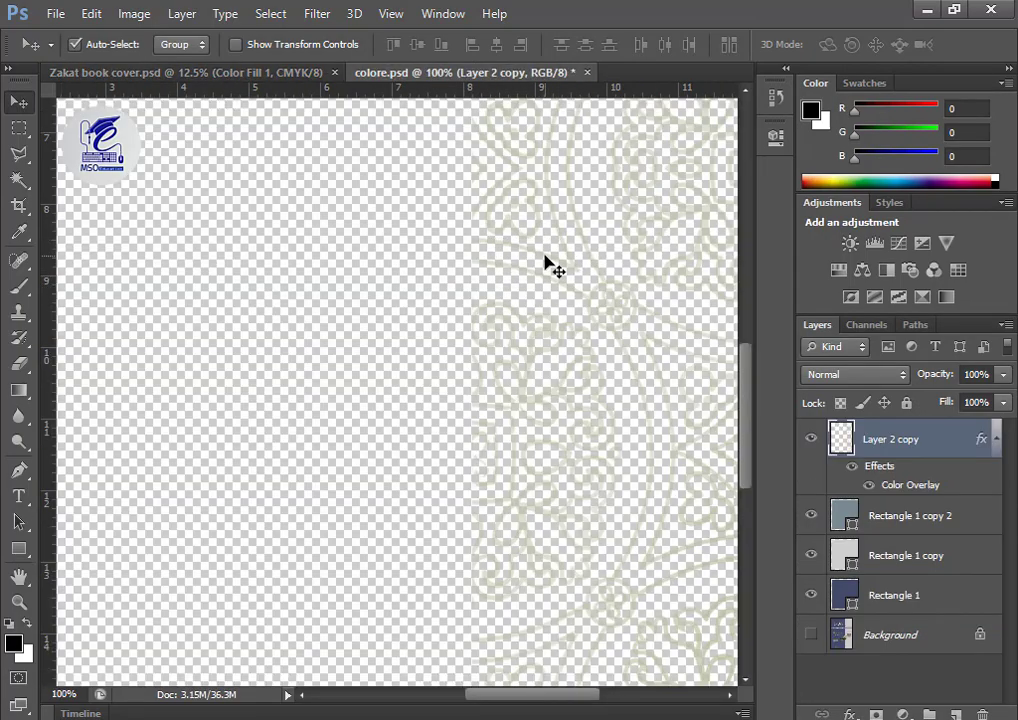
{"action": "left_click_drag", "start_coordinate": [548, 265], "coordinate": [396, 323]}
{"action": "left_click", "coordinate": [907, 405]}
{"action": "mouse_move", "coordinate": [540, 424]}
{"action": "left_mouse_down"}
{"action": "mouse_move", "coordinate": [454, 445]}
{"action": "mouse_move", "coordinate": [541, 609]}
{"action": "mouse_move", "coordinate": [558, 425]}
{"action": "left_mouse_up"}
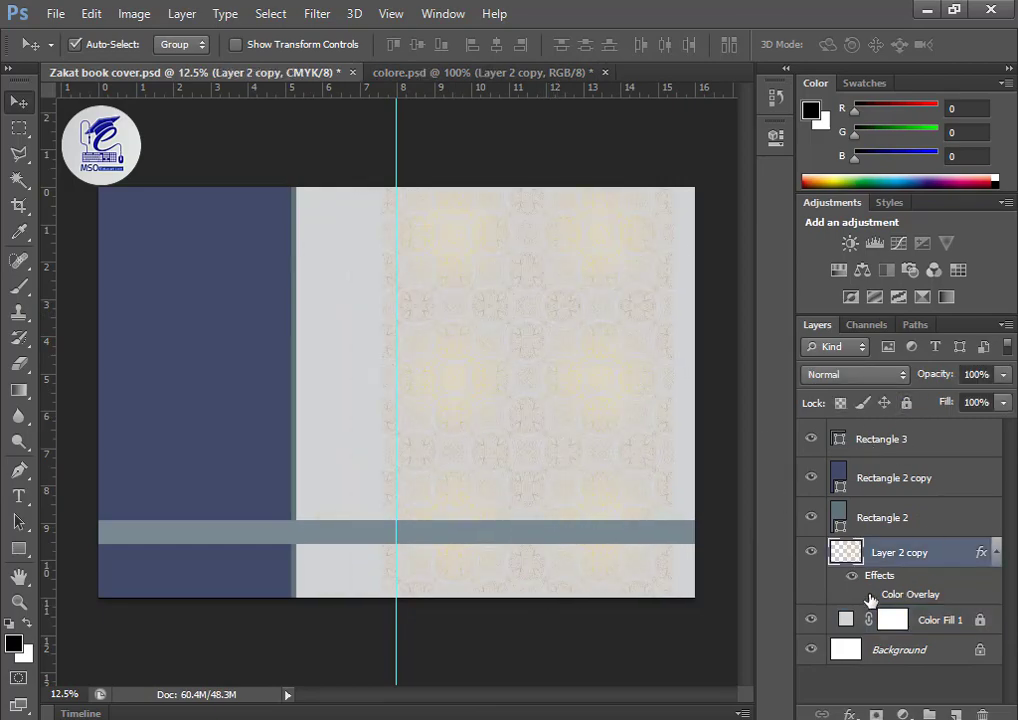
Turn on the ornamental pattern's Color Overlay and change its colour to a neutral grey sampled from the canvas.
{"action": "scroll", "coordinate": [616, 277], "scroll_direction": "up", "scroll_amount": 3}
{"action": "left_click_drag", "start_coordinate": [498, 313], "coordinate": [631, 385]}
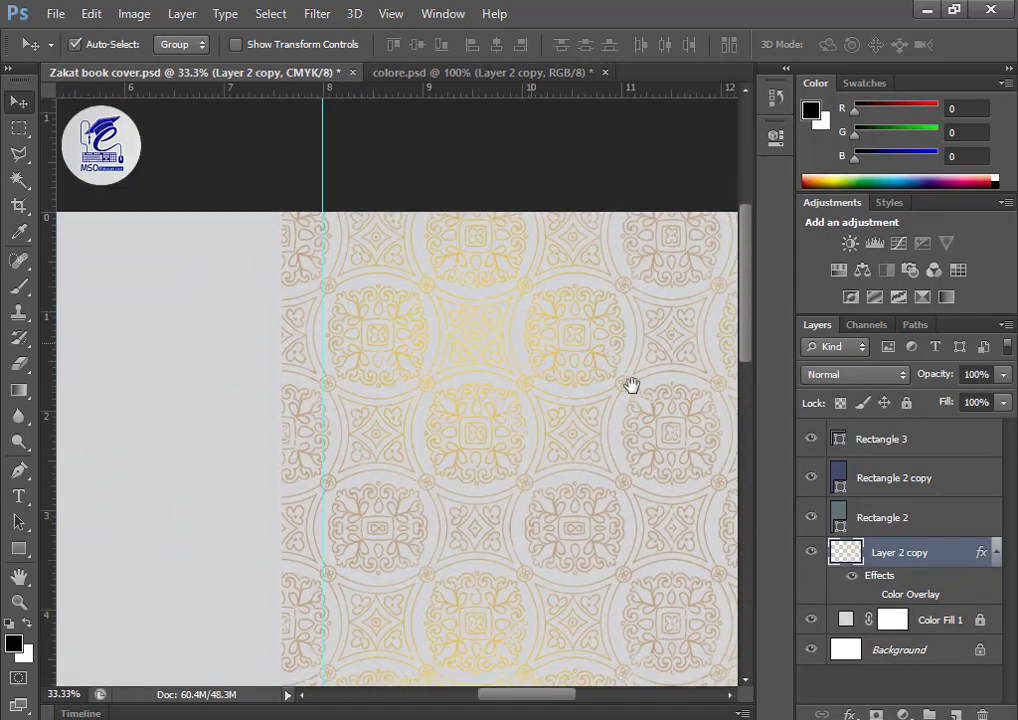
{"action": "left_click", "coordinate": [868, 598]}
{"action": "double_click", "coordinate": [876, 575]}
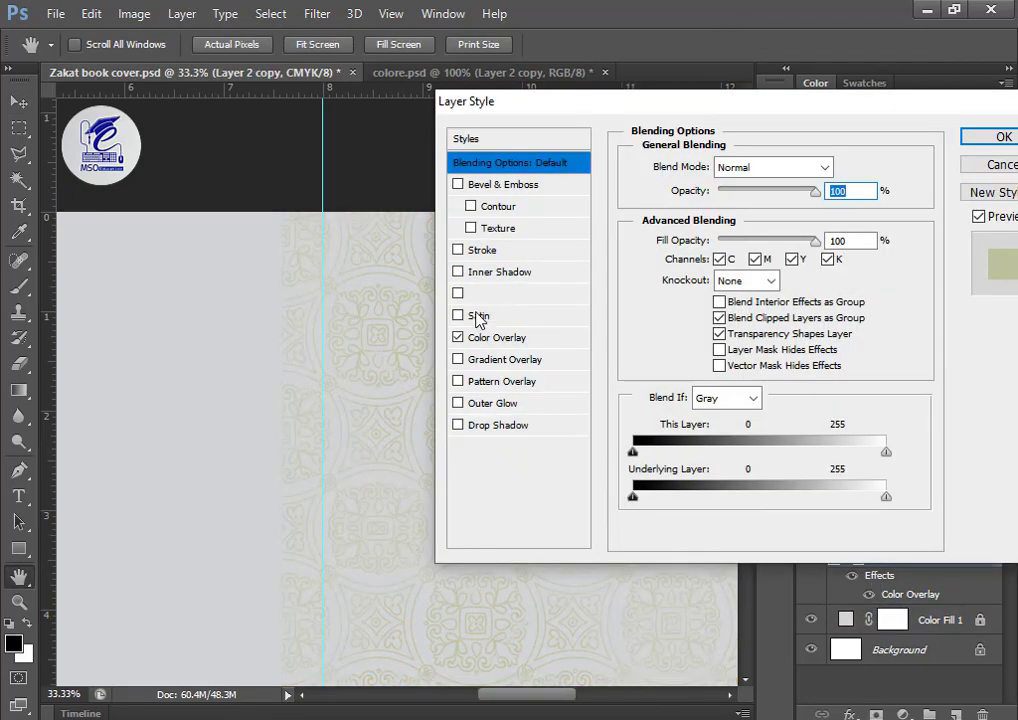
{"action": "left_click_drag", "start_coordinate": [523, 103], "coordinate": [611, 73]}
{"action": "left_click", "coordinate": [564, 309]}
{"action": "left_click", "coordinate": [600, 308]}
{"action": "left_click", "coordinate": [947, 136]}
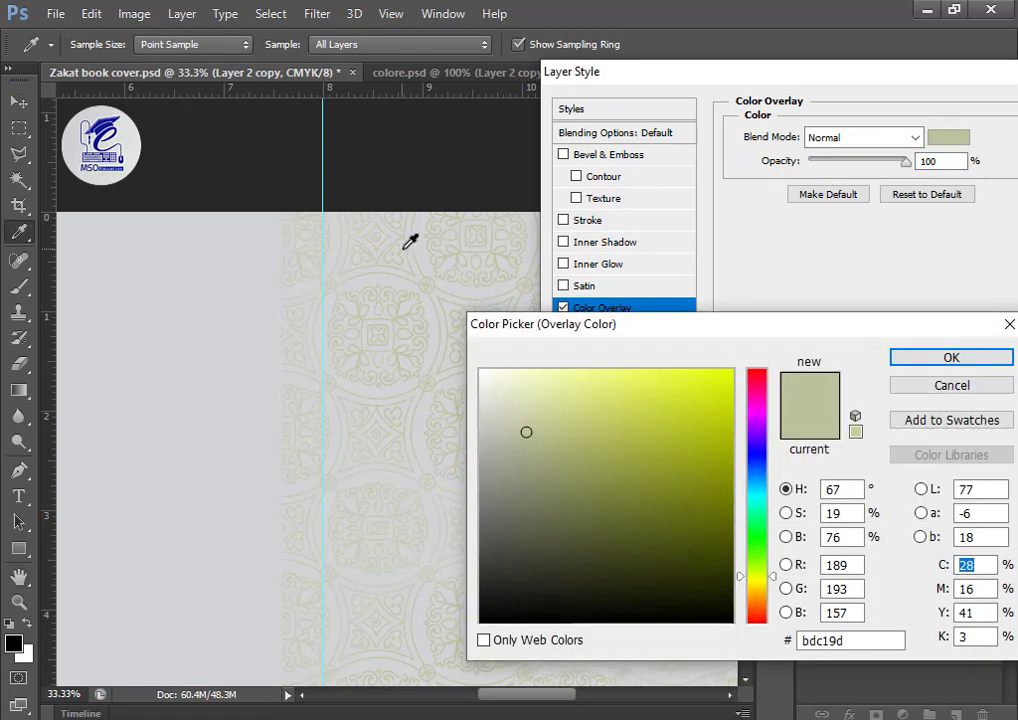
{"action": "left_click", "coordinate": [404, 248]}
{"action": "left_click", "coordinate": [398, 340]}
{"action": "left_click", "coordinate": [380, 384]}
{"action": "key", "text": "Return"}
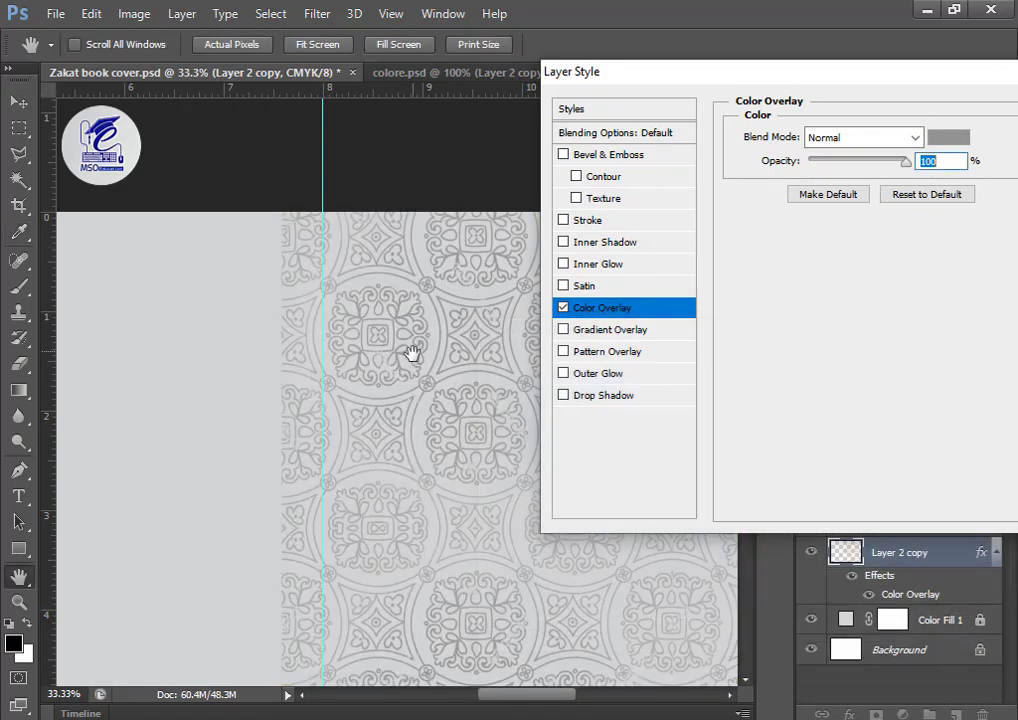
{"action": "left_click_drag", "start_coordinate": [411, 352], "coordinate": [233, 290]}
{"action": "left_click_drag", "start_coordinate": [600, 71], "coordinate": [343, 122]}
{"action": "left_click", "coordinate": [813, 160]}
Scale the ornamental pattern to about 141% and position it to cover the whole grey area beside the blue panel.
{"action": "key", "text": "v"}
{"action": "key", "text": "ctrl+minus"}
{"action": "key", "text": "ctrl+minus"}
{"action": "key", "text": "ctrl+minus"}
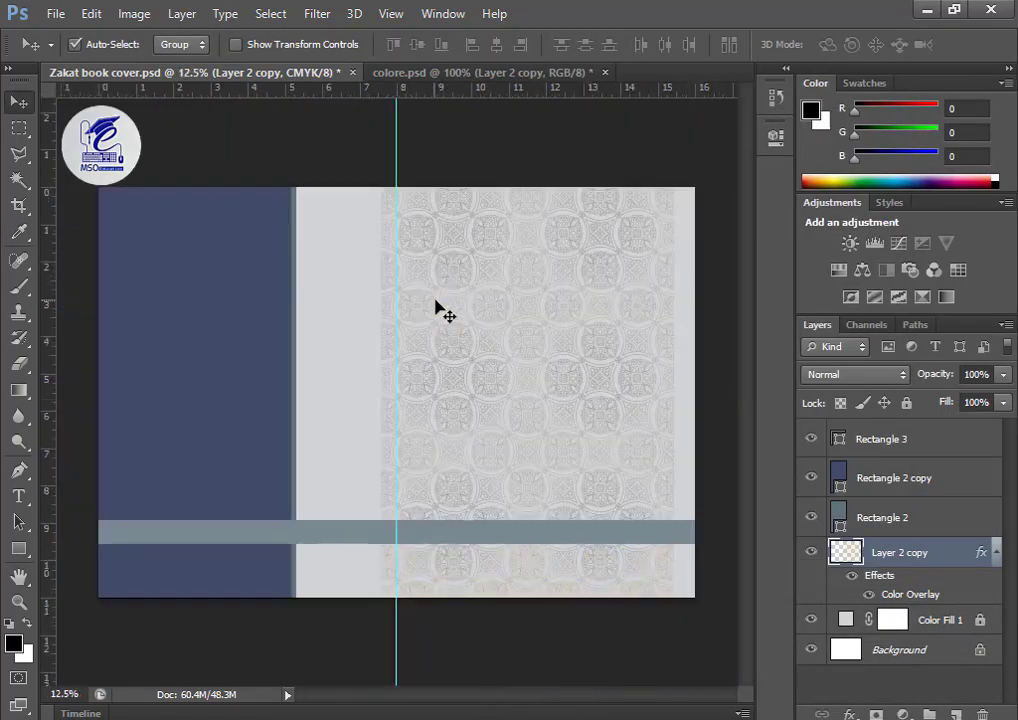
{"action": "key", "text": "ctrl+t"}
{"action": "left_click_drag", "start_coordinate": [382, 598], "coordinate": [238, 648]}
{"action": "left_click_drag", "start_coordinate": [318, 166], "coordinate": [229, 150]}
{"action": "left_click_drag", "start_coordinate": [677, 116], "coordinate": [695, 82]}
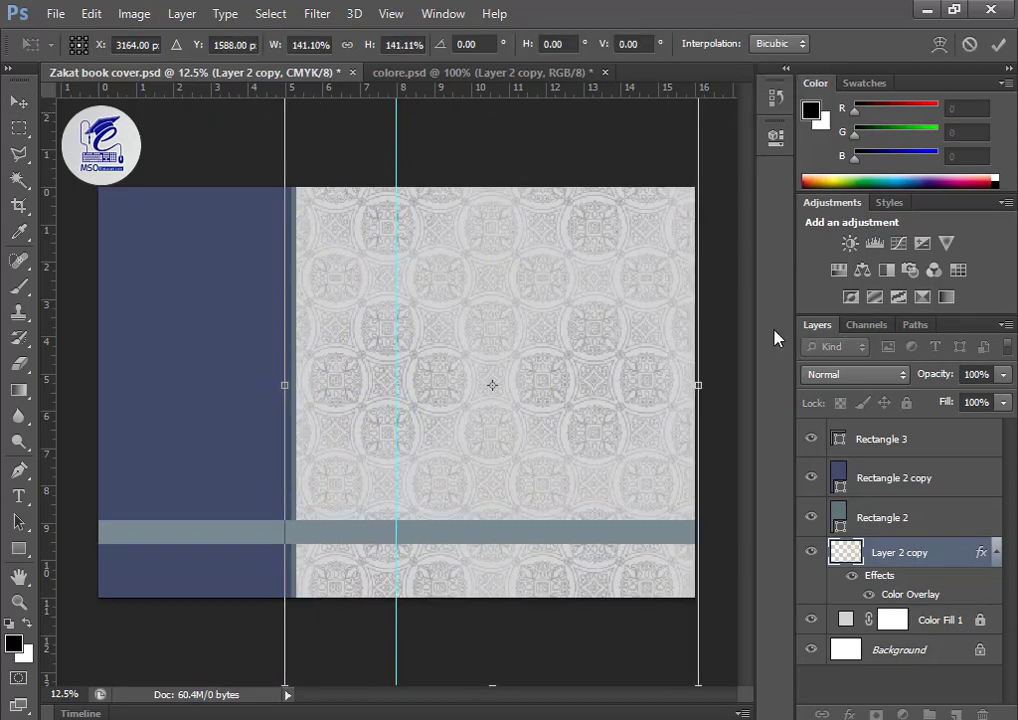
{"action": "key", "text": "Return"}
{"action": "left_click", "coordinate": [1003, 374]}
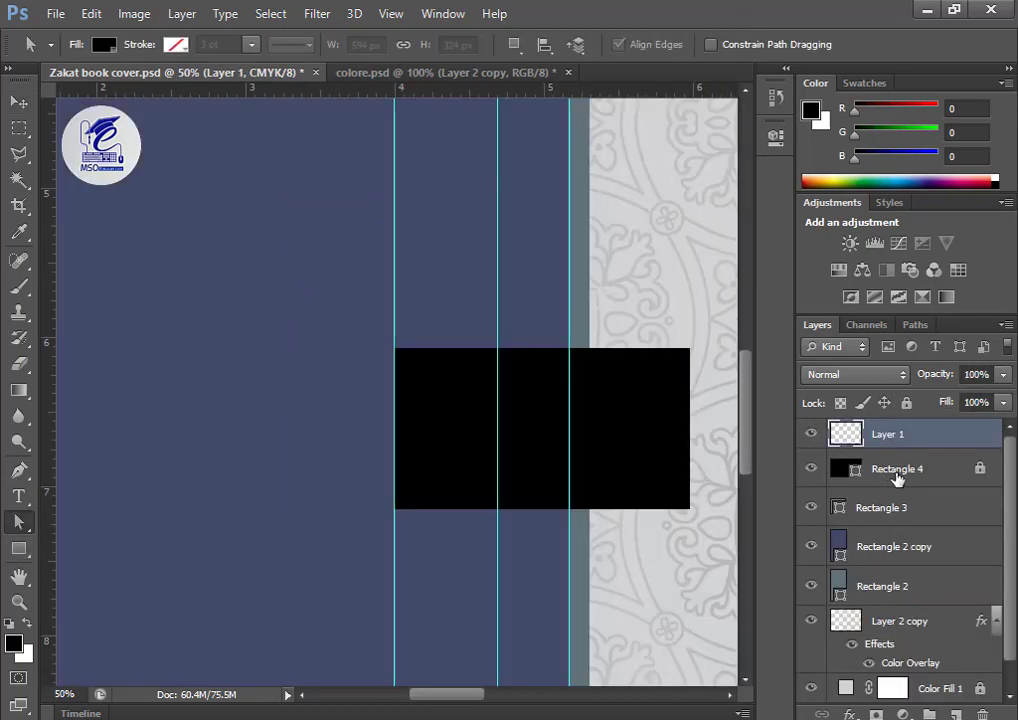
Delete Layer 1 and trace the black rectangle with the Pen tool as a new shape, cutting off its upper-left and lower-right corners.
{"action": "left_click", "coordinate": [898, 472]}
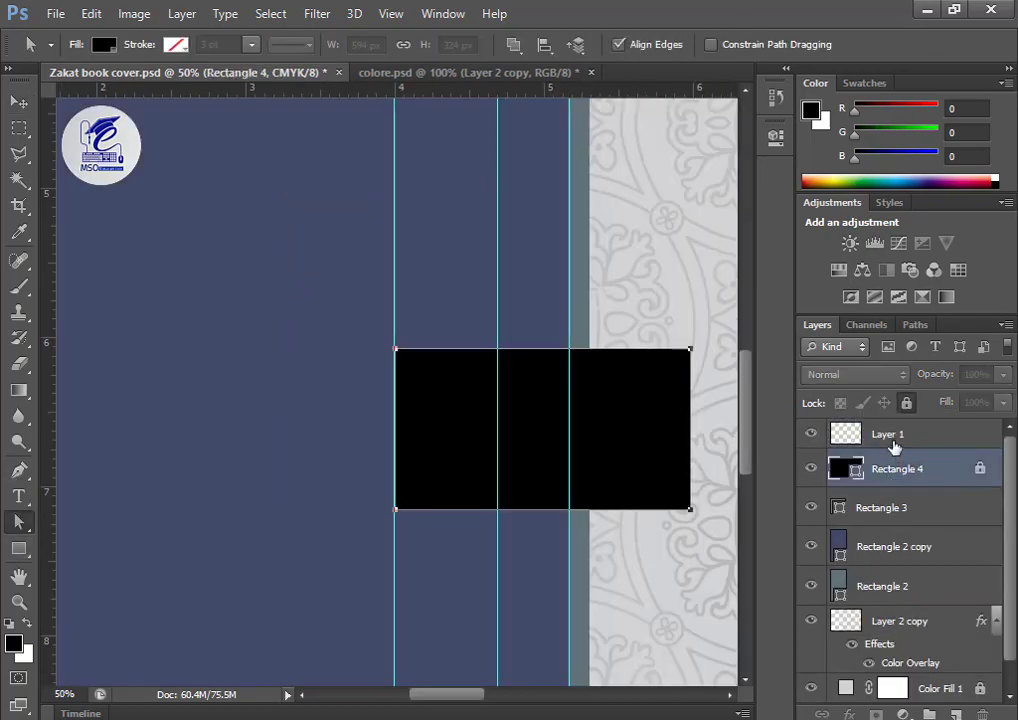
{"action": "left_click", "coordinate": [893, 437]}
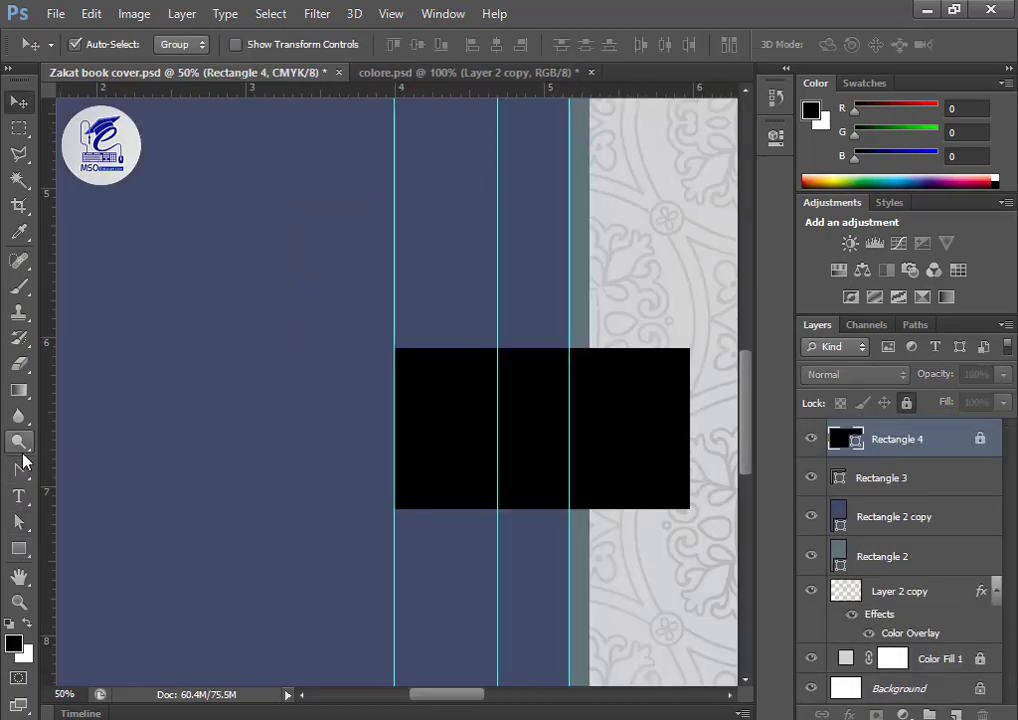
{"action": "left_click", "coordinate": [19, 472]}
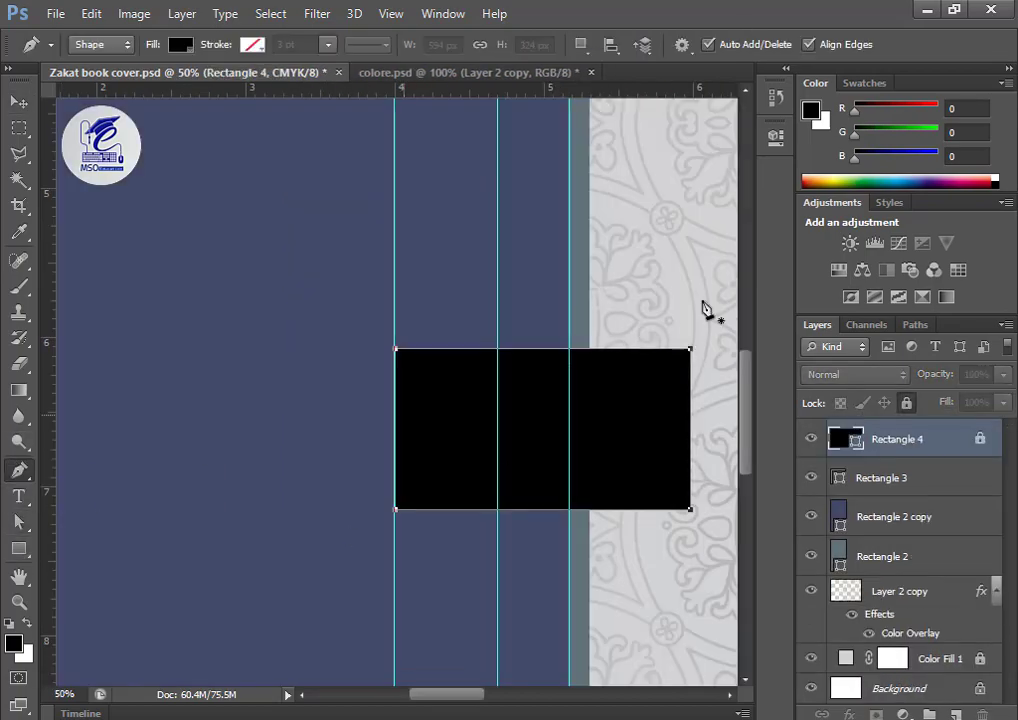
{"action": "left_click", "coordinate": [955, 714]}
{"action": "left_click", "coordinate": [688, 350]}
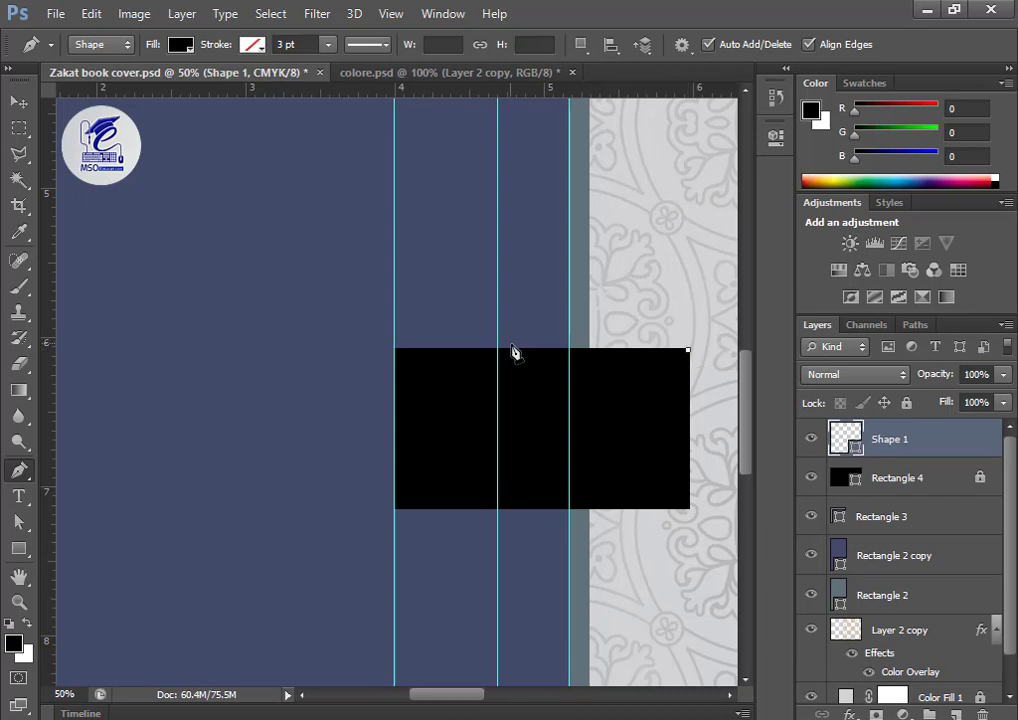
{"action": "left_click", "coordinate": [516, 350]}
{"action": "left_click", "coordinate": [396, 414]}
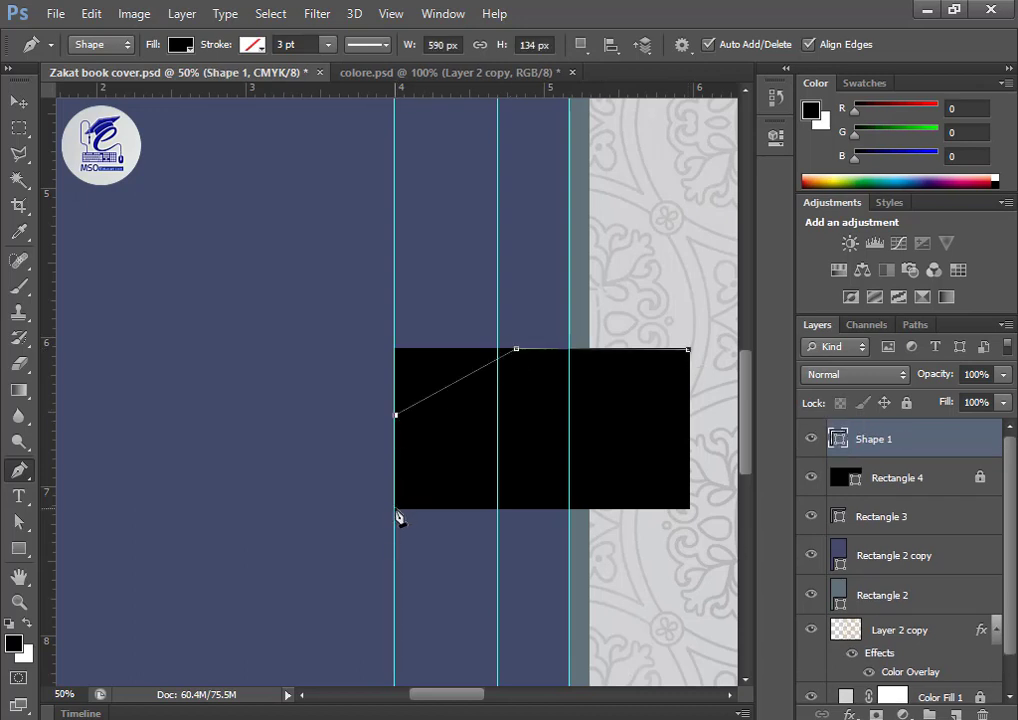
{"action": "left_click", "coordinate": [396, 510]}
{"action": "left_click", "coordinate": [581, 510]}
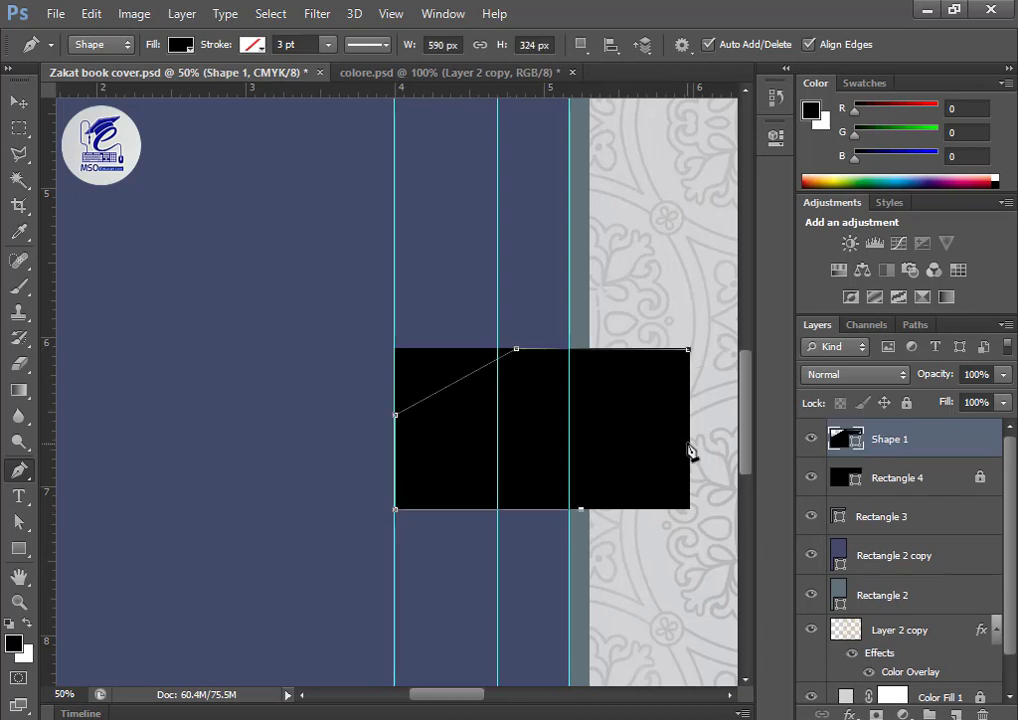
Add an anchor point to each cut corner of Shape 1 and pull it outward to round both corners.
{"action": "left_click", "coordinate": [18, 521]}
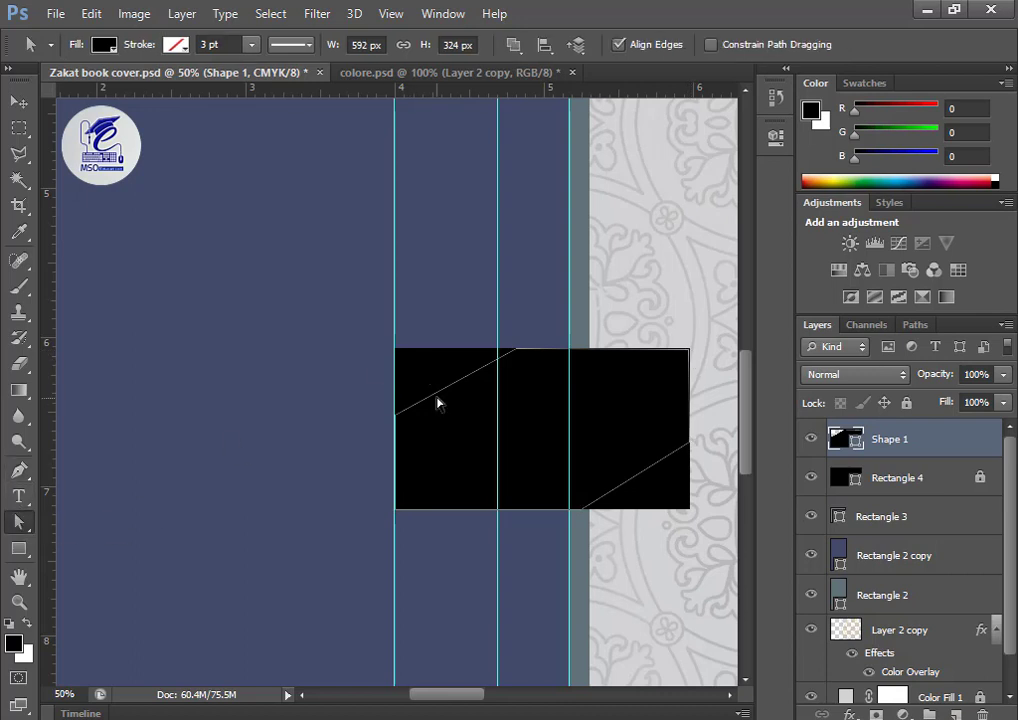
{"action": "right_click", "coordinate": [445, 391]}
{"action": "left_click", "coordinate": [490, 252]}
{"action": "mouse_move", "coordinate": [443, 389]}
{"action": "left_mouse_down"}
{"action": "mouse_move", "coordinate": [422, 363]}
{"action": "mouse_move", "coordinate": [439, 366]}
{"action": "left_mouse_up"}
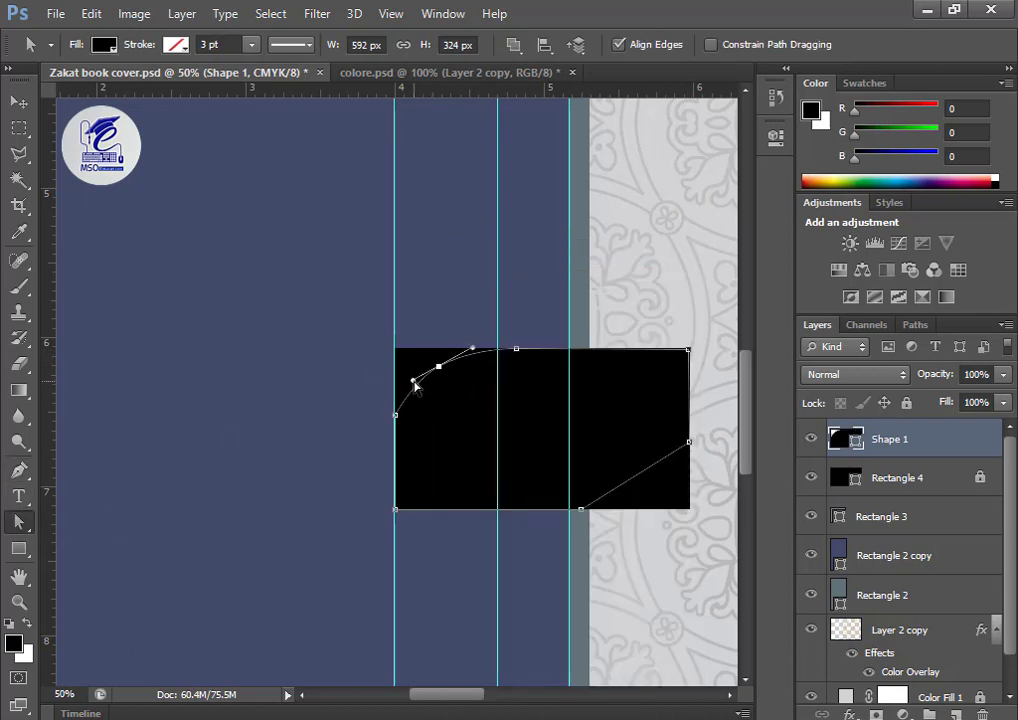
{"action": "right_click", "coordinate": [636, 476]}
{"action": "left_click", "coordinate": [722, 252]}
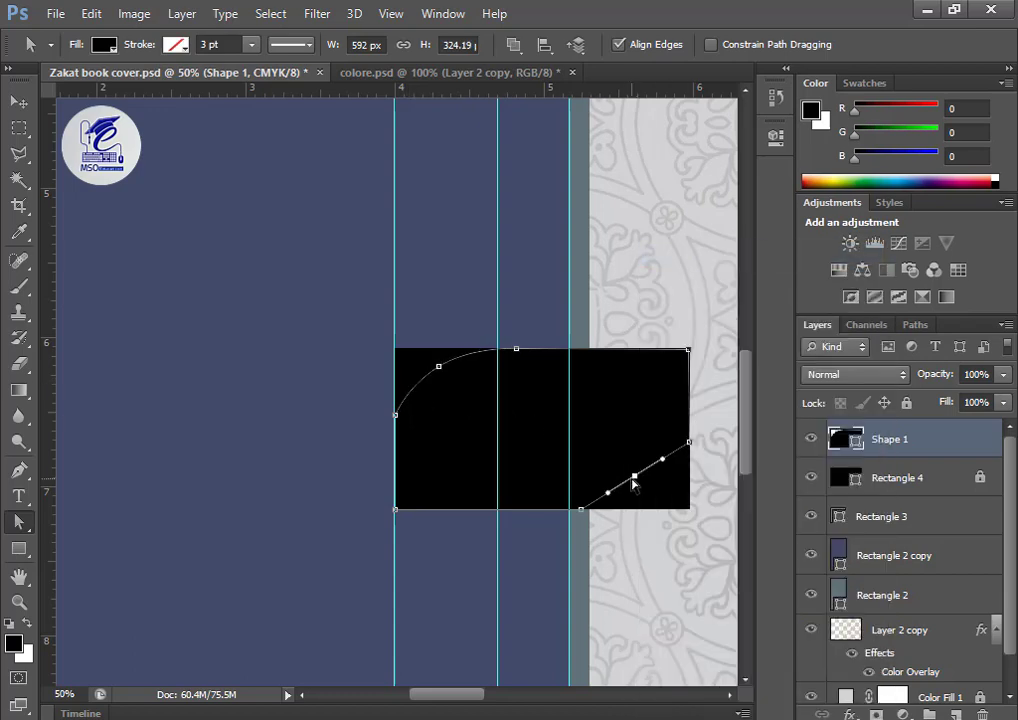
{"action": "left_click_drag", "start_coordinate": [636, 477], "coordinate": [657, 495]}
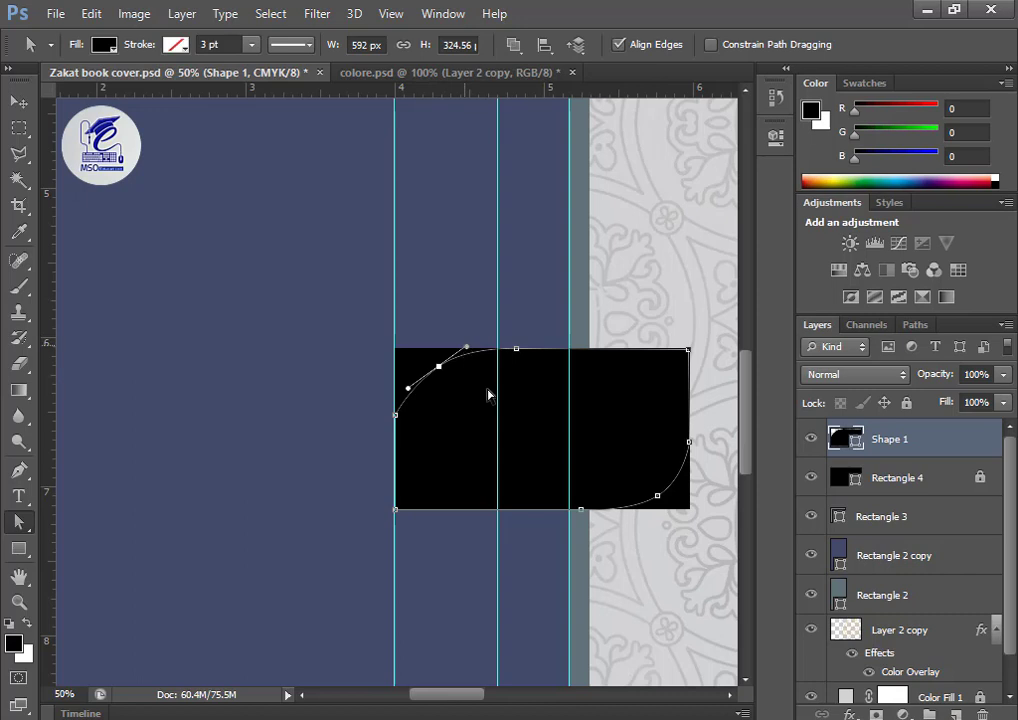
Fill Shape 1 with white and hide the black Rectangle 4 layer.
{"action": "left_click", "coordinate": [18, 548]}
{"action": "left_click", "coordinate": [180, 44]}
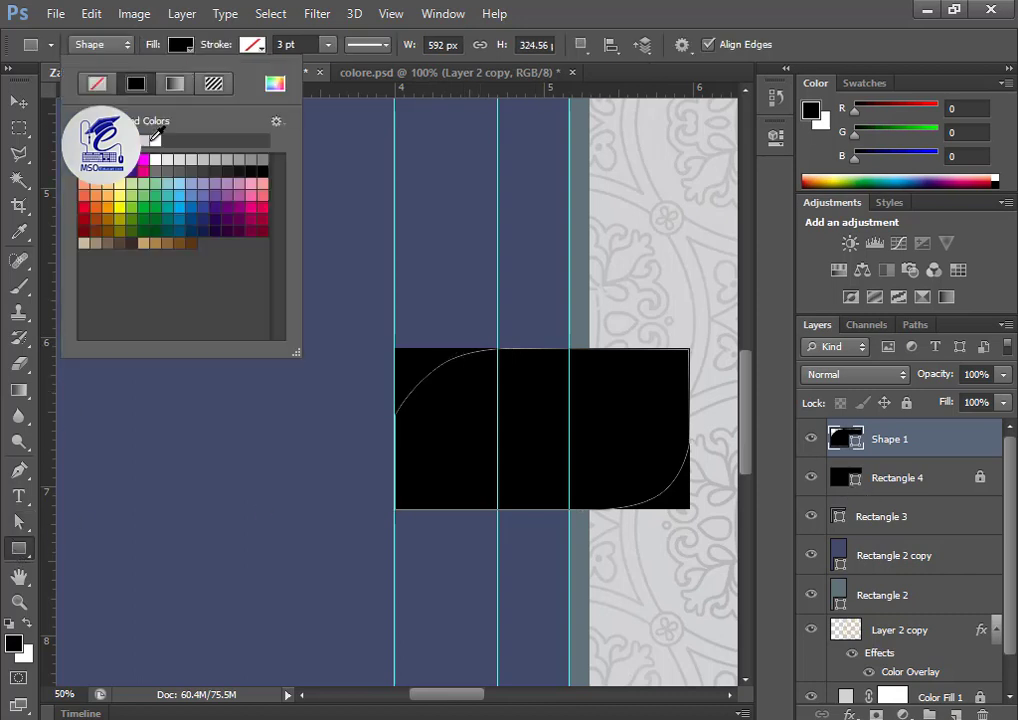
{"action": "left_click", "coordinate": [157, 139]}
{"action": "key", "text": "v"}
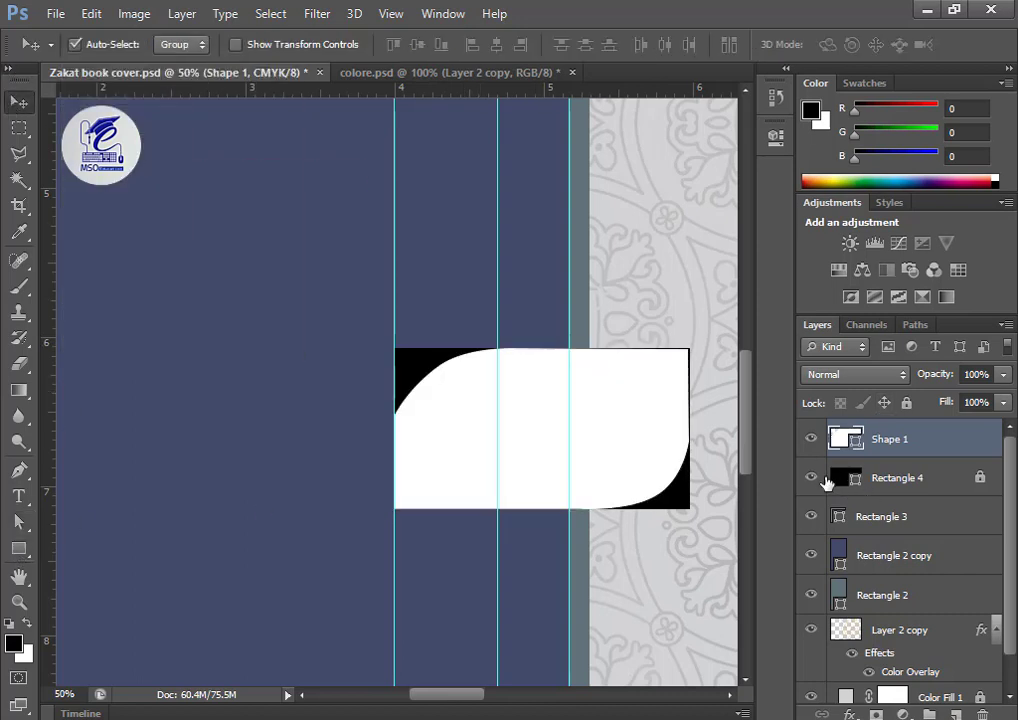
{"action": "left_click", "coordinate": [811, 477]}
Smooth Shape 1's upper-left curve by deleting its lower anchor point and extending the curve handle, and place the shape beside the teal strip.
{"action": "mouse_move", "coordinate": [416, 425]}
{"action": "left_mouse_down"}
{"action": "mouse_move", "coordinate": [349, 401]}
{"action": "mouse_move", "coordinate": [234, 404]}
{"action": "mouse_move", "coordinate": [219, 370]}
{"action": "left_mouse_up"}
{"action": "key", "text": "a"}
{"action": "left_click_drag", "start_coordinate": [290, 332], "coordinate": [287, 323]}
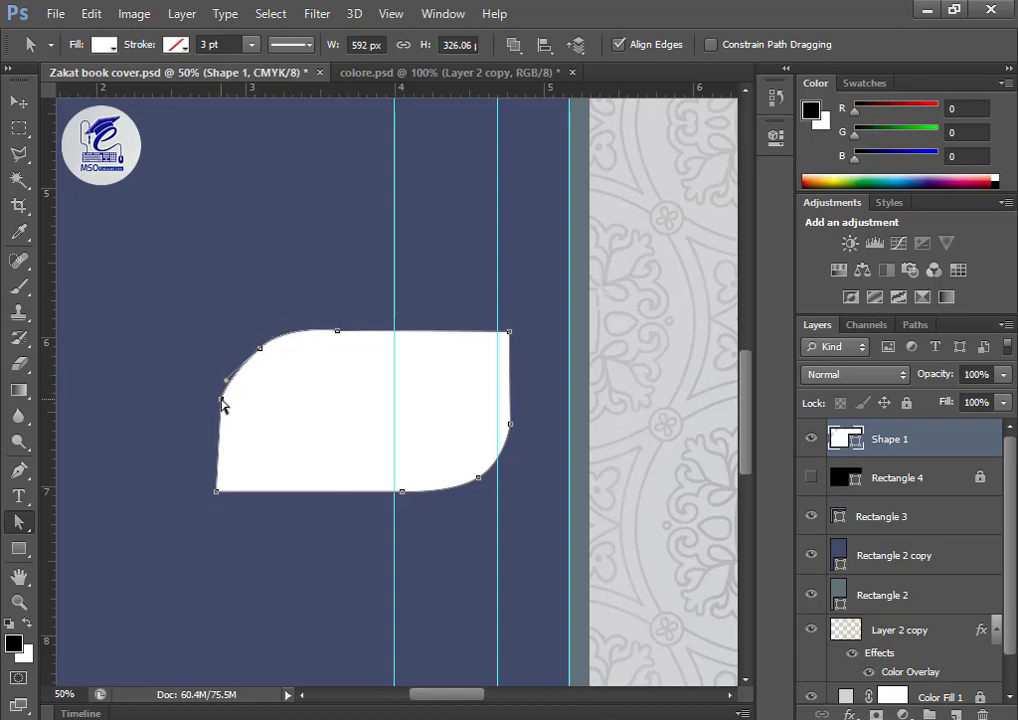
{"action": "right_click", "coordinate": [222, 405]}
{"action": "left_click", "coordinate": [290, 252]}
{"action": "left_click_drag", "start_coordinate": [220, 380], "coordinate": [199, 381]}
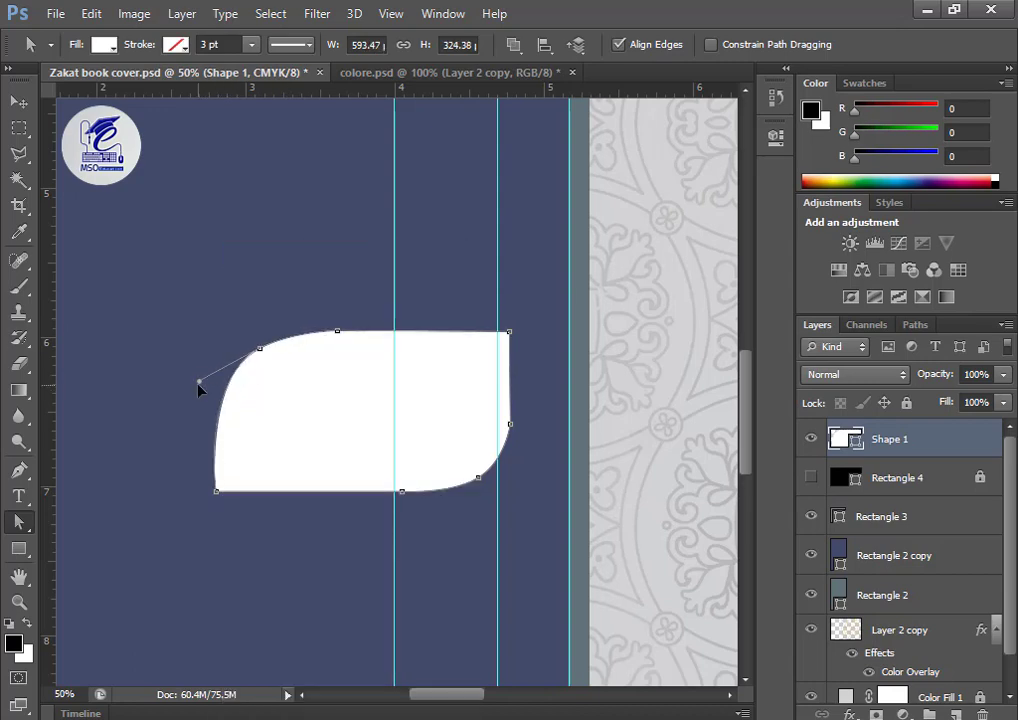
{"action": "left_click", "coordinate": [18, 103]}
{"action": "left_click_drag", "start_coordinate": [273, 436], "coordinate": [448, 441]}
{"action": "key", "text": "ctrl+minus"}
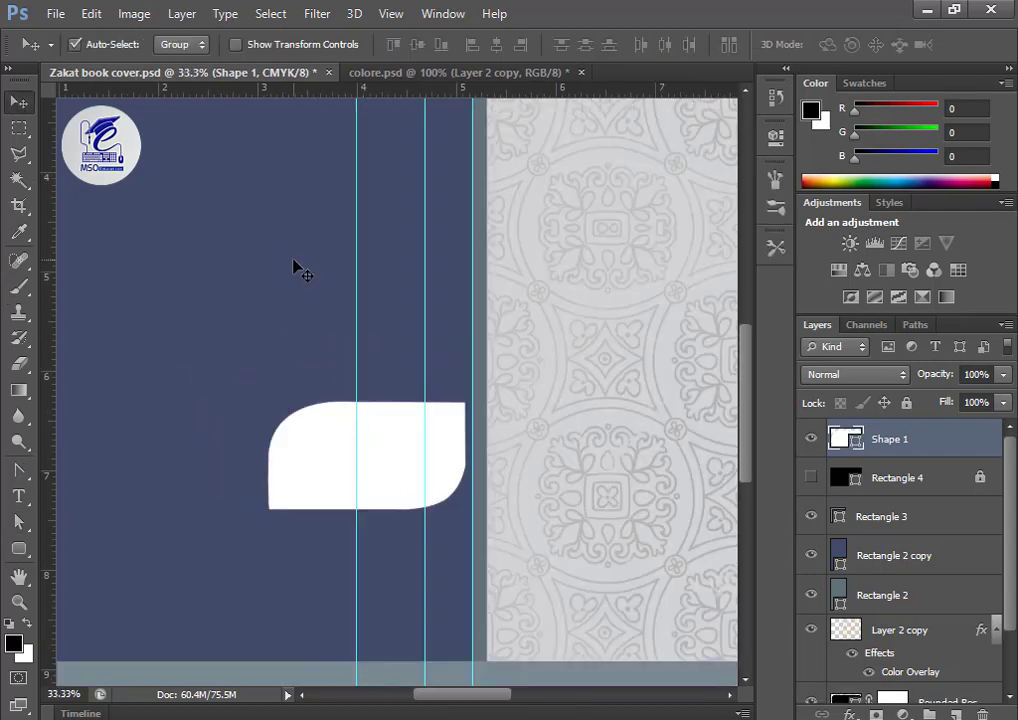
Open the mosque interior photos from the Downloads folder, including Riadhul-Jannah-in-Masjid-e-Nabwi.jpg and the dome picture.
{"action": "left_click", "coordinate": [55, 13]}
{"action": "left_click", "coordinate": [57, 52]}
{"action": "left_click", "coordinate": [470, 138]}
{"action": "left_click", "coordinate": [405, 266]}
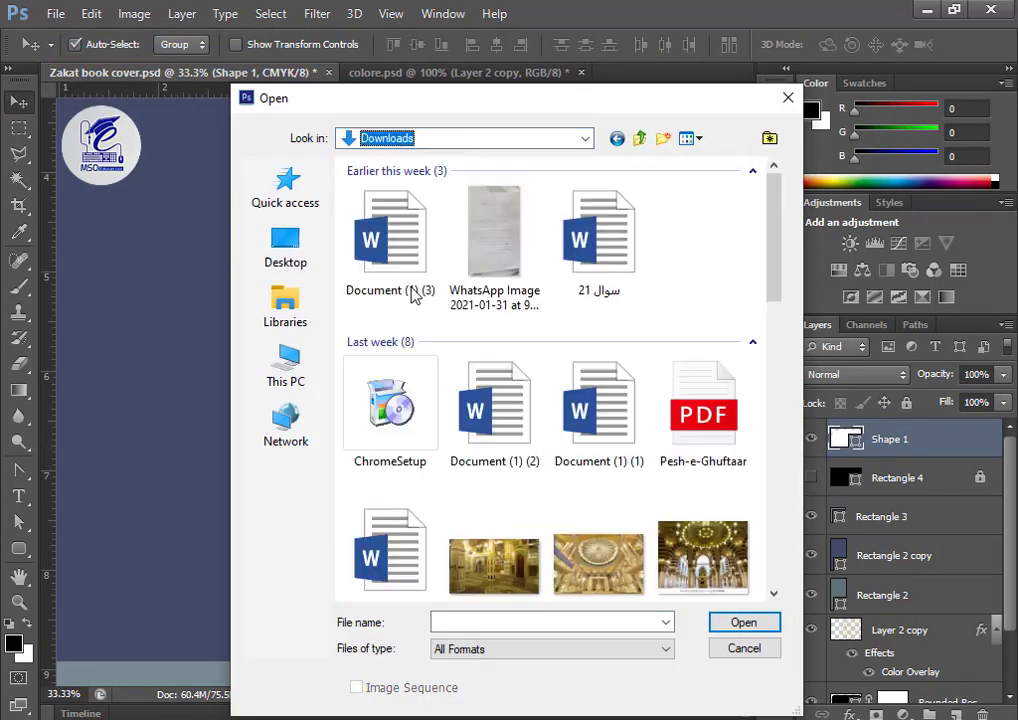
{"action": "scroll", "coordinate": [585, 400], "scroll_direction": "down", "scroll_amount": 3}
{"action": "left_click", "coordinate": [475, 278]}
{"action": "left_click", "coordinate": [688, 291], "text": "shift"}
{"action": "key", "text": "Return"}
{"action": "key", "text": "Return"}
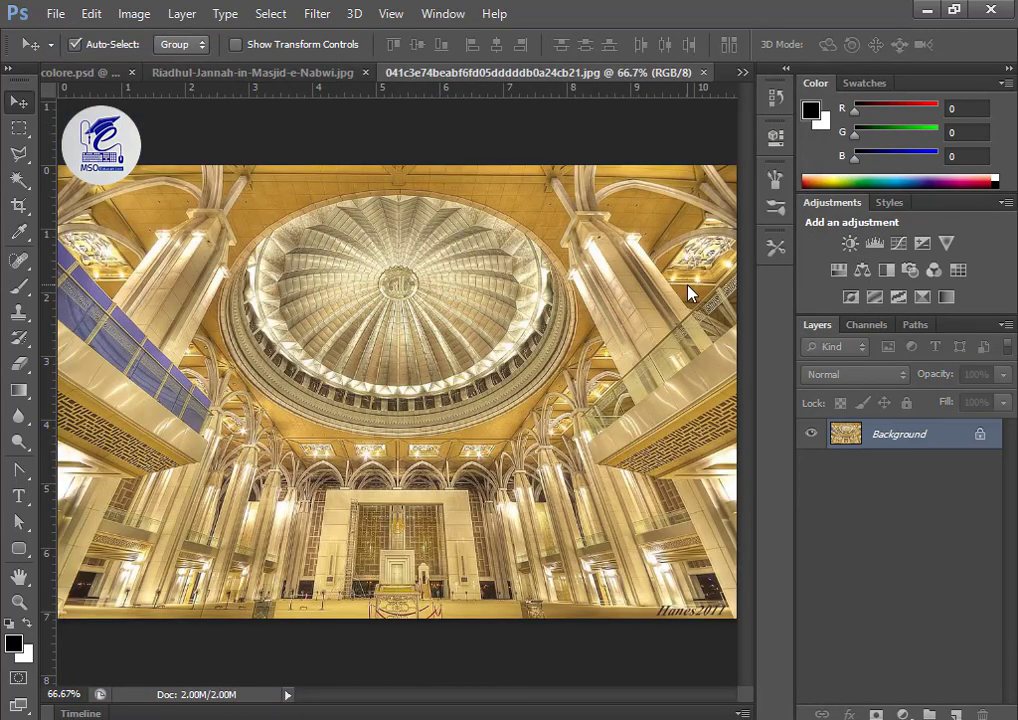
Copy the whole dome photo and paste it into the Zakat book cover document.
{"action": "key", "text": "ctrl+a"}
{"action": "key", "text": "ctrl+c"}
{"action": "key", "text": "ctrl+shift+Tab"}
{"action": "key", "text": "ctrl+shift+Tab"}
{"action": "key", "text": "ctrl+v"}
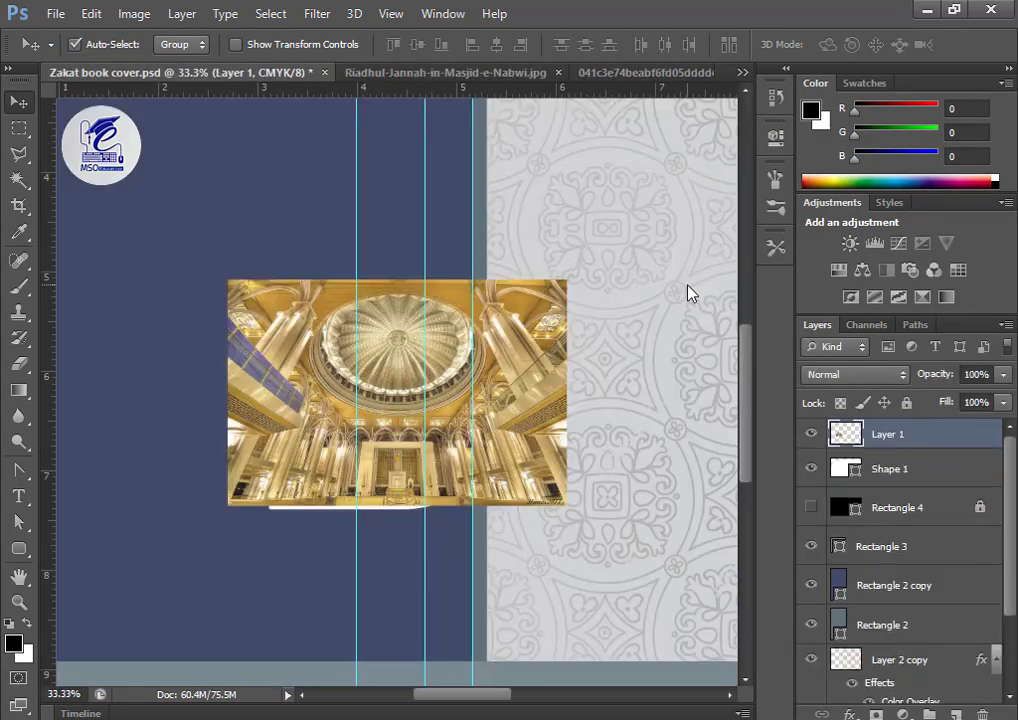
Scale the dome photo down to just cover the white rounded shape and clip it to Shape 1.
{"action": "key", "text": "ctrl+t"}
{"action": "left_click_drag", "start_coordinate": [566, 280], "coordinate": [452, 359]}
{"action": "left_click_drag", "start_coordinate": [403, 409], "coordinate": [431, 431]}
{"action": "key", "text": "Return"}
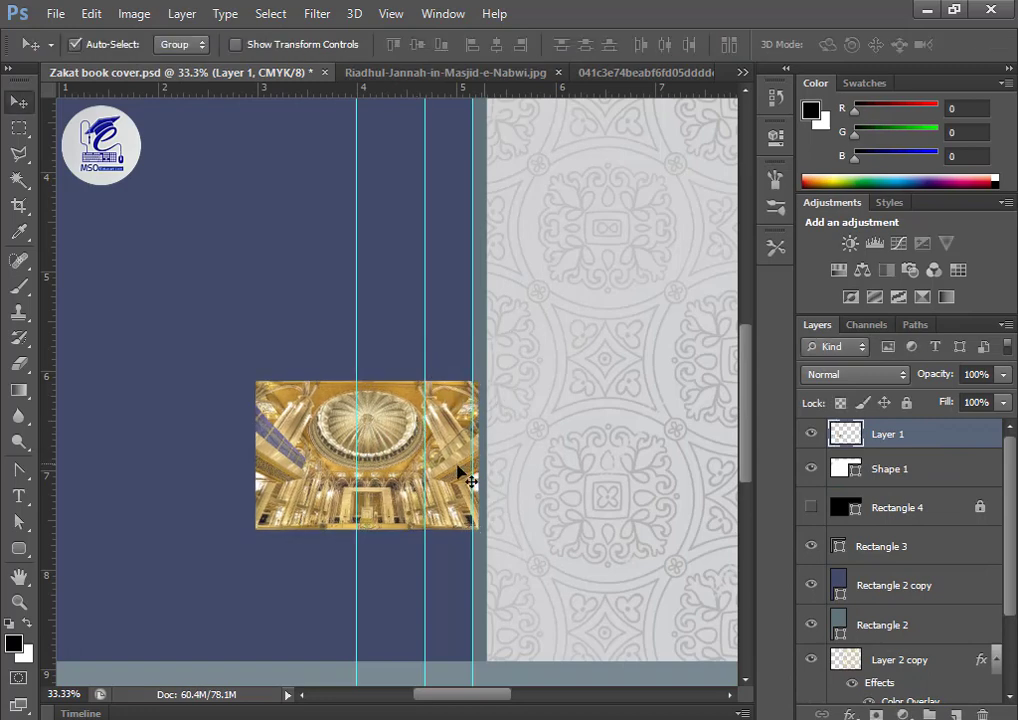
{"action": "left_click", "coordinate": [893, 446], "text": "alt"}
Give Shape 1 a 2 pt white outline and shift the dome photo slightly down inside it.
{"action": "left_click", "coordinate": [890, 467]}
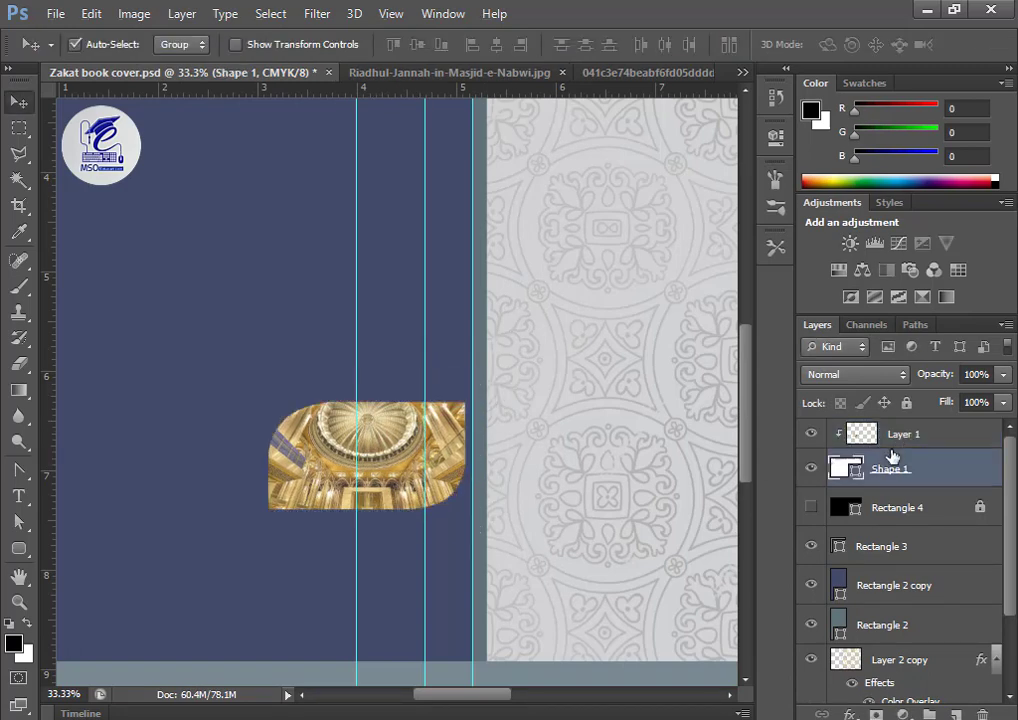
{"action": "left_click", "coordinate": [19, 548]}
{"action": "left_click", "coordinate": [183, 44]}
{"action": "left_click", "coordinate": [208, 85]}
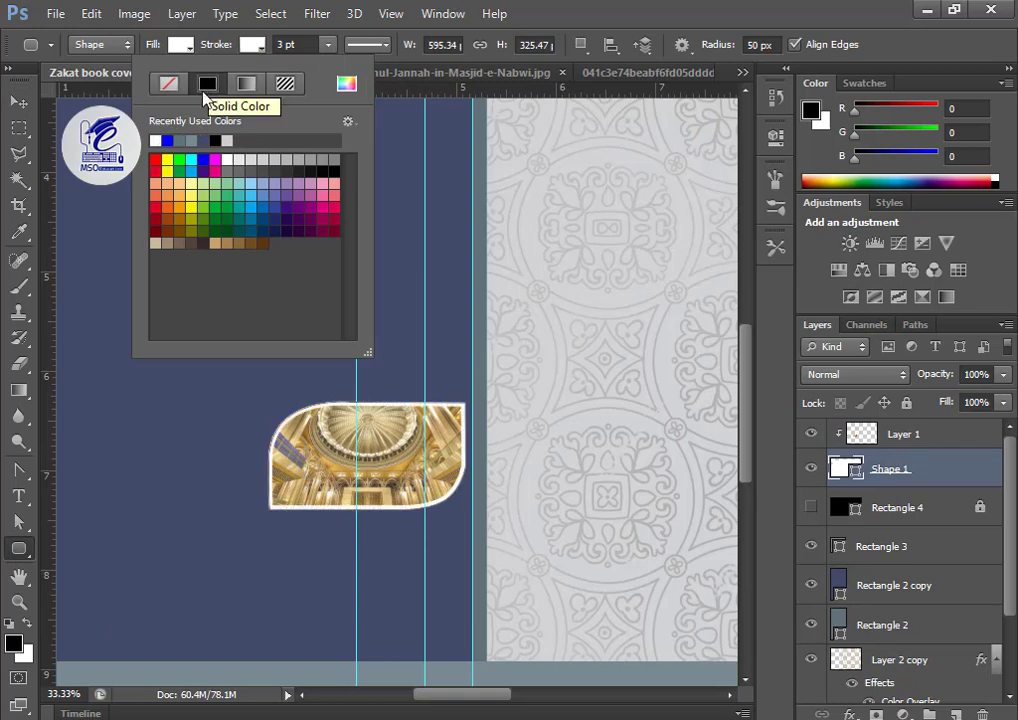
{"action": "left_click_drag", "start_coordinate": [298, 45], "coordinate": [248, 50]}
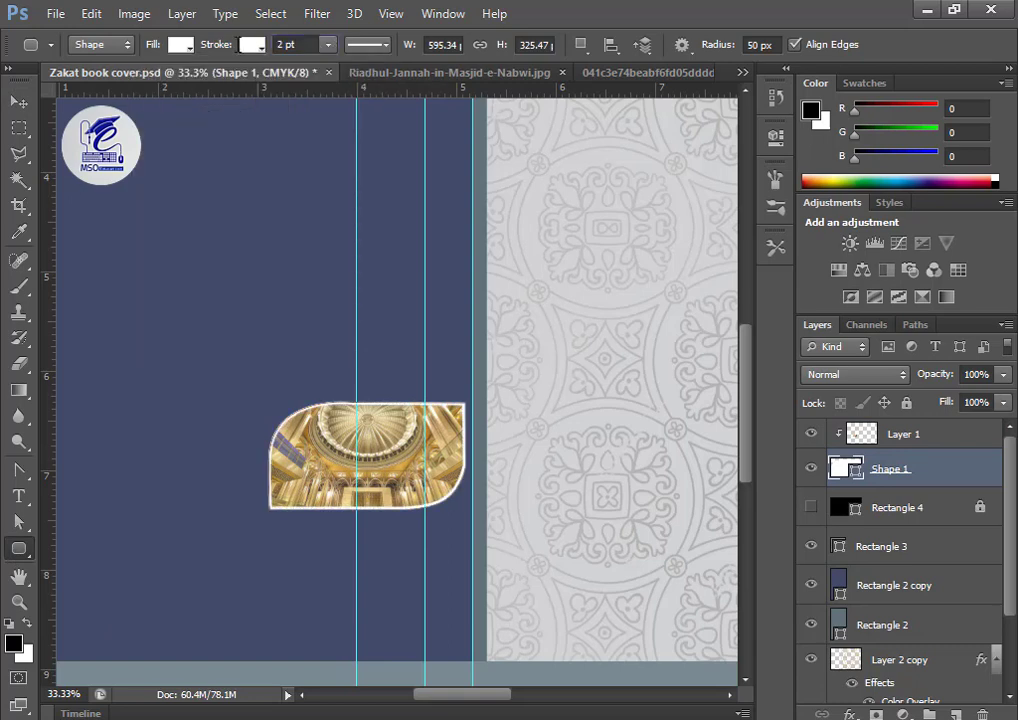
{"action": "left_click", "coordinate": [18, 101]}
{"action": "left_click_drag", "start_coordinate": [340, 465], "coordinate": [340, 482]}
Duplicate the dome photo with its shape and place the copy up and to the right, overlapping the original.
{"action": "left_click", "coordinate": [925, 470], "text": "shift"}
{"action": "key", "text": "ctrl+j"}
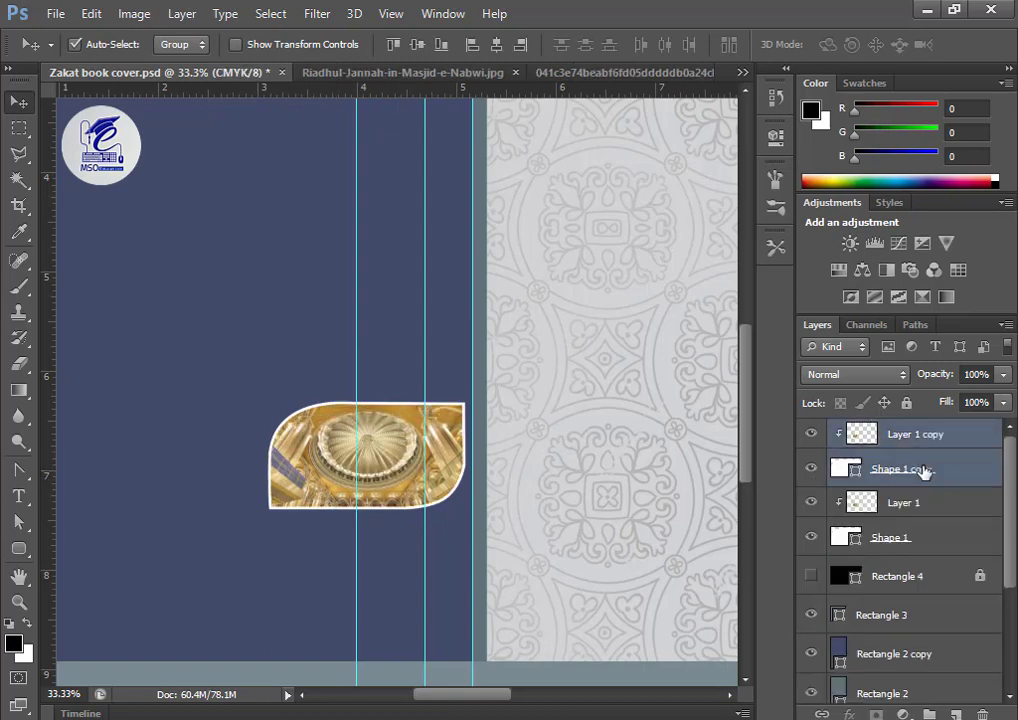
{"action": "left_click_drag", "start_coordinate": [423, 484], "coordinate": [550, 405]}
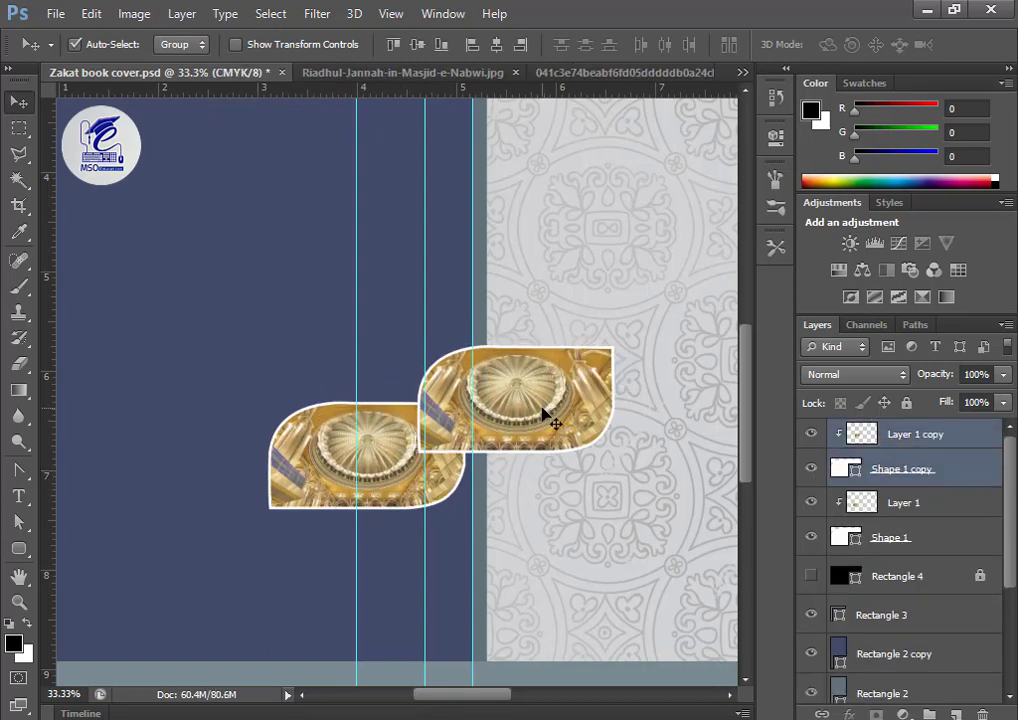
Paste the Riadhul-Jannah photo into the cover and delete the duplicated dome photo layer.
{"action": "left_click", "coordinate": [350, 72]}
{"action": "key", "text": "ctrl+a"}
{"action": "key", "text": "ctrl+shift+Tab"}
{"action": "key", "text": "ctrl+v"}
{"action": "left_click", "coordinate": [915, 463]}
{"action": "key", "text": "Delete"}
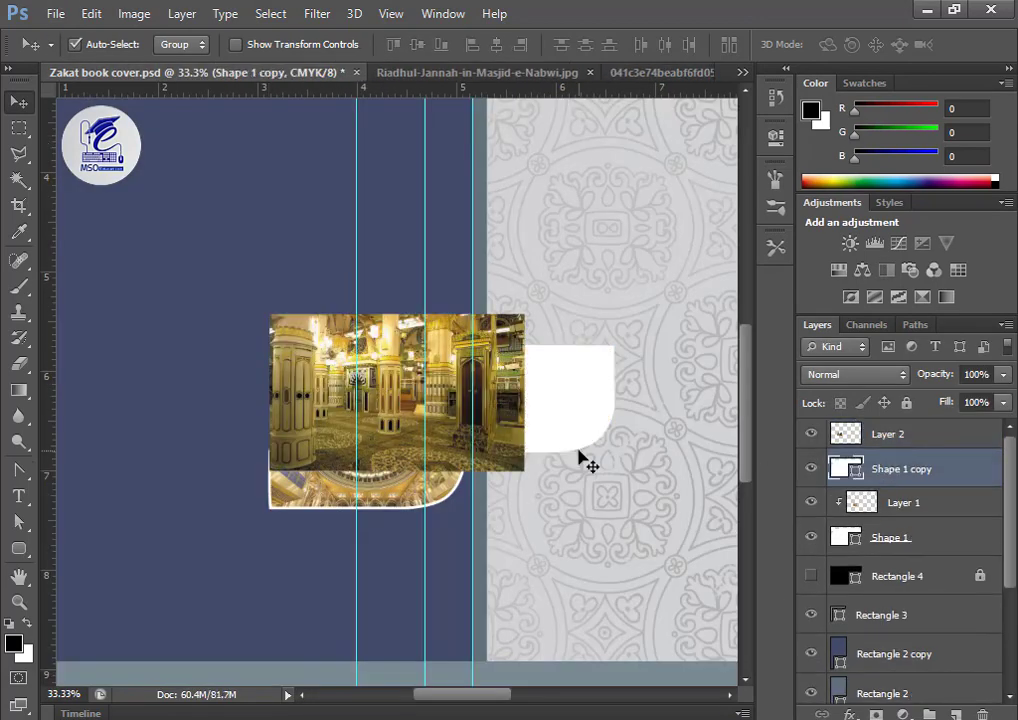
Clip the Riadhul-Jannah photo to Shape 1 copy, fit it inside, and duplicate both as a third frame further up and right.
{"action": "left_click", "coordinate": [903, 451], "text": "alt"}
{"action": "left_click_drag", "start_coordinate": [464, 383], "coordinate": [712, 320]}
{"action": "left_click", "coordinate": [923, 460], "text": "shift"}
{"action": "key", "text": "ctrl+j"}
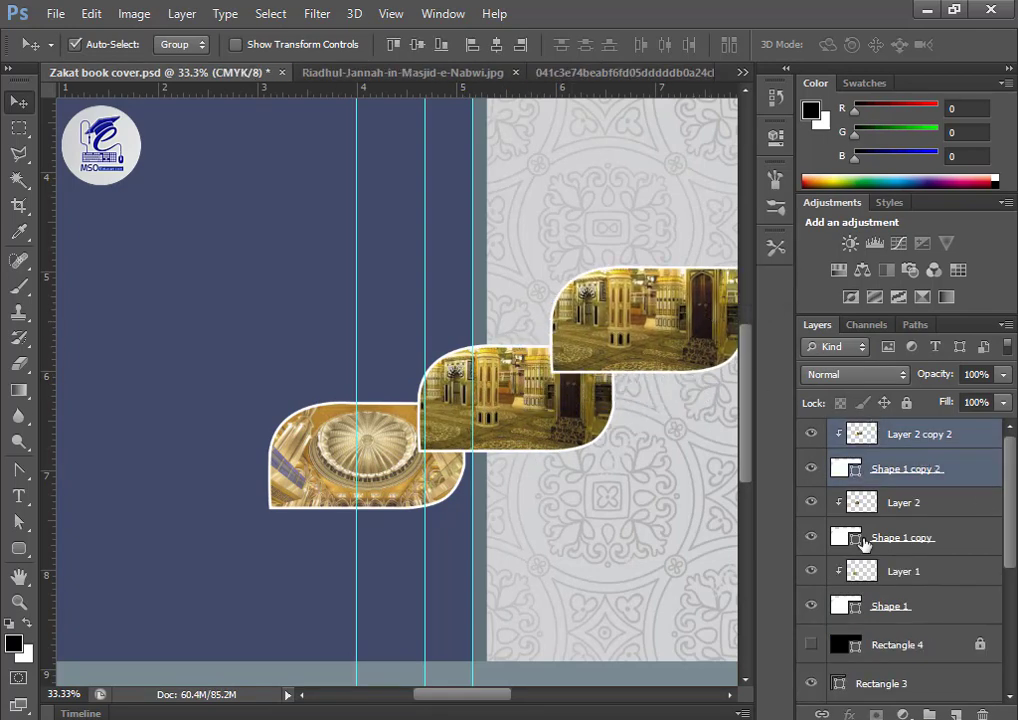
Narrow all three framed photos together and position the diagonal chain across the blue panel's right edge.
{"action": "left_click", "coordinate": [898, 607], "text": "shift"}
{"action": "key", "text": "ctrl+t"}
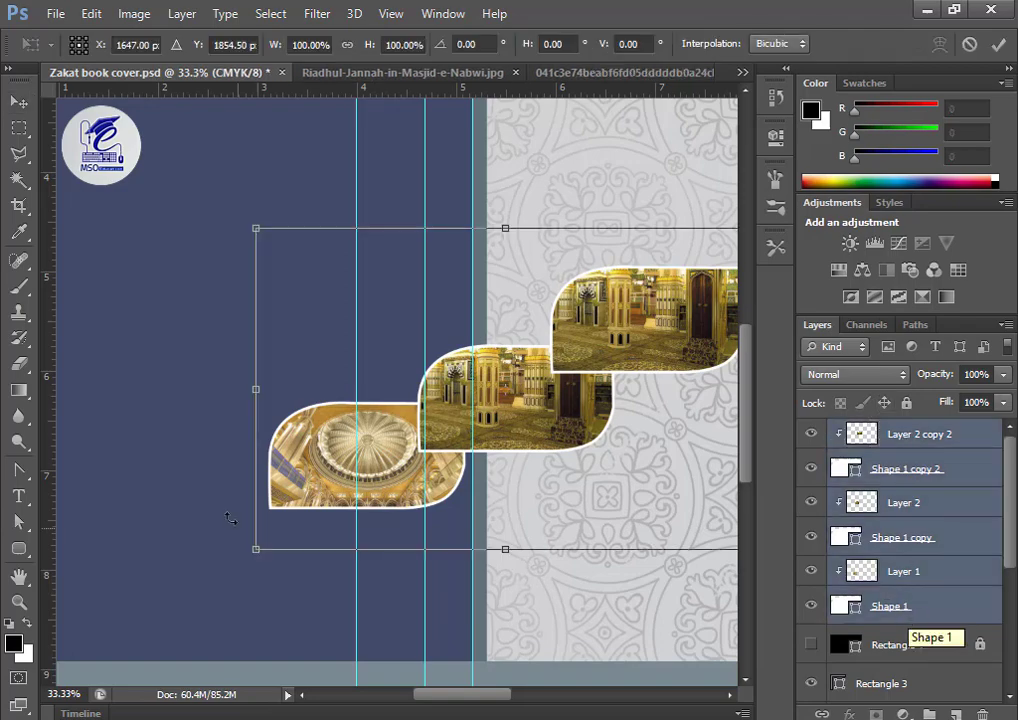
{"action": "left_click_drag", "start_coordinate": [254, 389], "coordinate": [310, 389]}
{"action": "left_click_drag", "start_coordinate": [688, 342], "coordinate": [706, 329]}
{"action": "key", "text": "ctrl+minus"}
{"action": "left_click_drag", "start_coordinate": [655, 425], "coordinate": [473, 453]}
{"action": "left_click_drag", "start_coordinate": [494, 407], "coordinate": [468, 409]}
{"action": "key", "text": "Return"}
Warm up the uppermost framed photo with Color Balance midtone levels of +89, -73 and -100.
{"action": "left_click", "coordinate": [879, 440]}
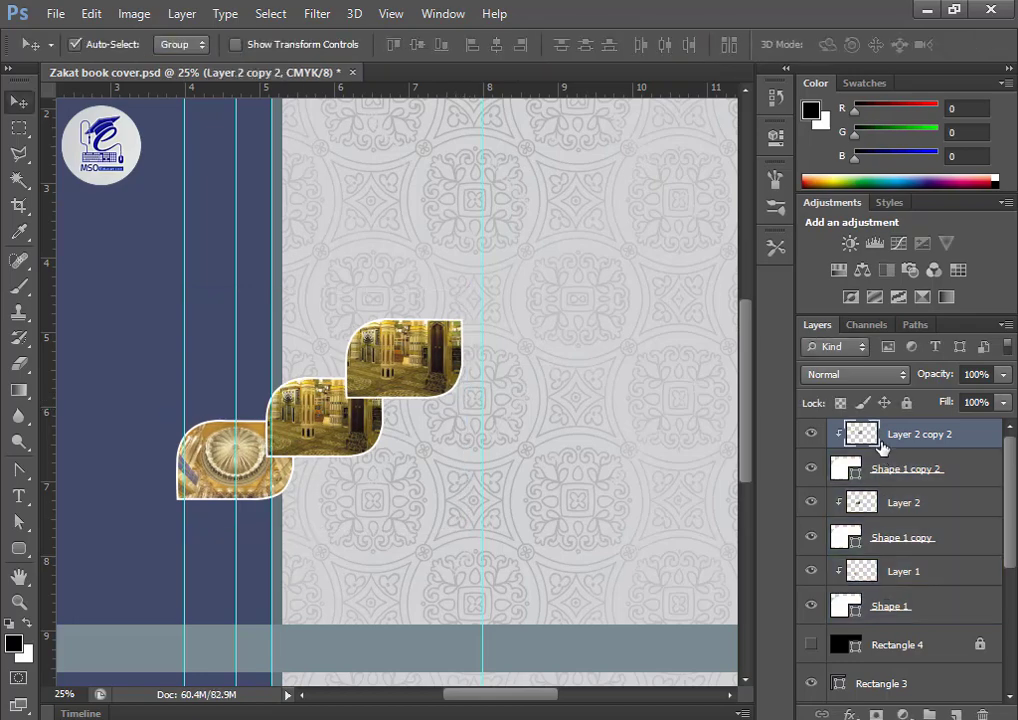
{"action": "key", "text": "ctrl+b"}
{"action": "left_click_drag", "start_coordinate": [466, 300], "coordinate": [371, 297]}
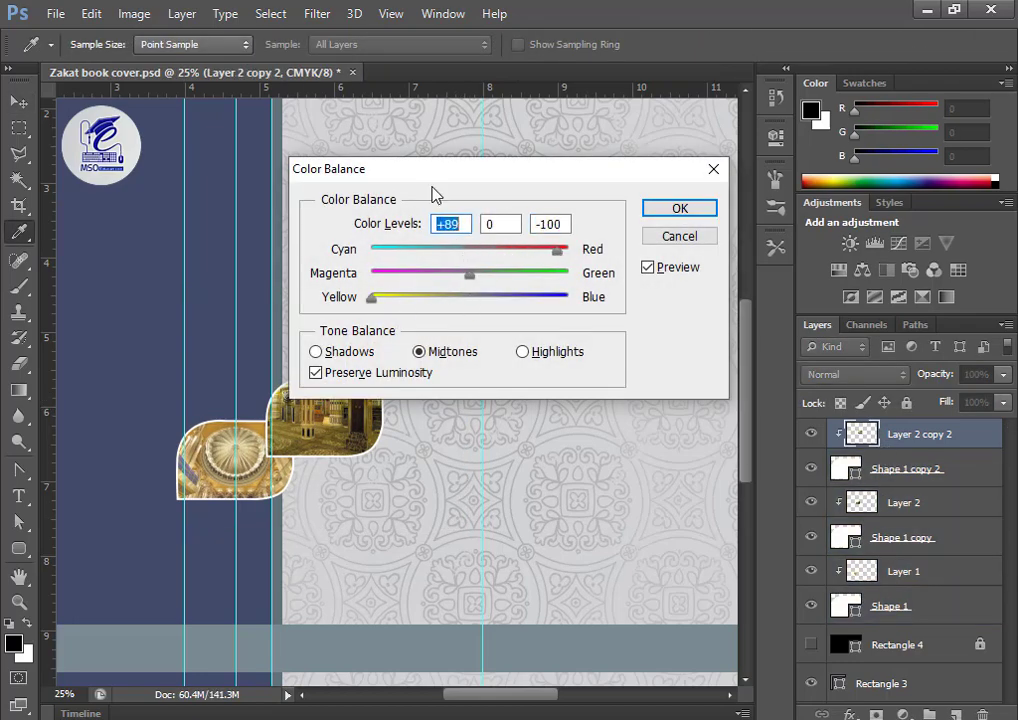
{"action": "left_click_drag", "start_coordinate": [516, 170], "coordinate": [778, 198]}
{"action": "left_click_drag", "start_coordinate": [664, 302], "coordinate": [660, 302]}
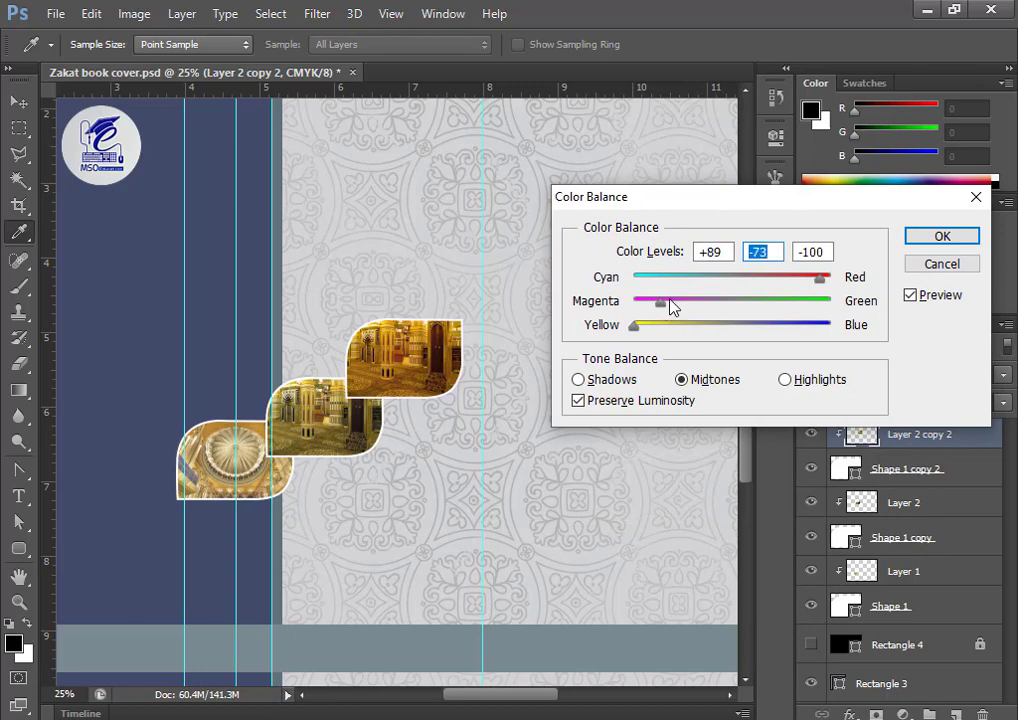
{"action": "left_click", "coordinate": [942, 236]}
{"action": "key", "text": "v"}
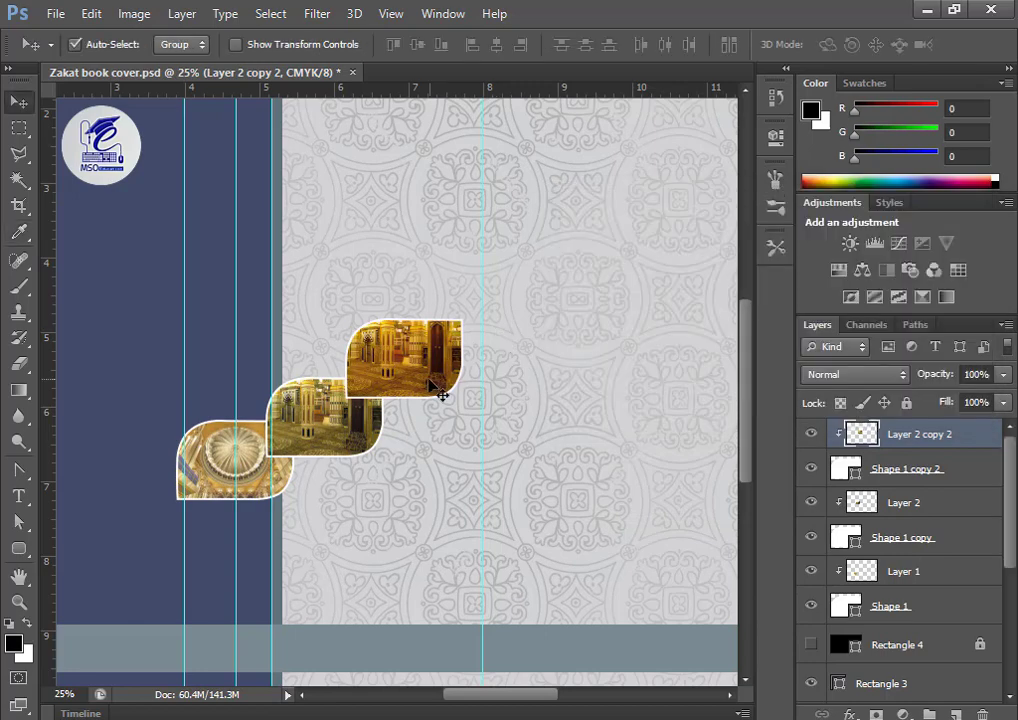
Reverse the stacking order of the framed photos so the dome is in front and the reddish photo is at the back.
{"action": "left_click", "coordinate": [900, 468], "text": "ctrl"}
{"action": "left_click", "coordinate": [900, 537], "text": "shift"}
{"action": "left_click_drag", "start_coordinate": [843, 513], "coordinate": [898, 622]}
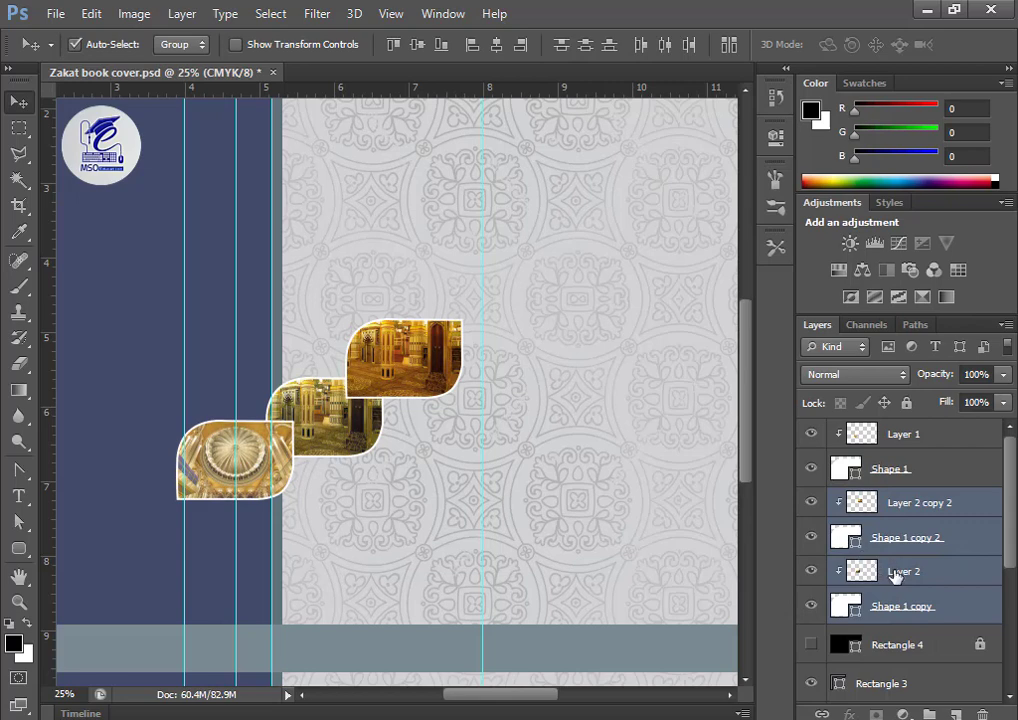
{"action": "left_click", "coordinate": [907, 508]}
{"action": "left_click", "coordinate": [909, 539], "text": "shift"}
{"action": "left_click_drag", "start_coordinate": [912, 541], "coordinate": [946, 618]}
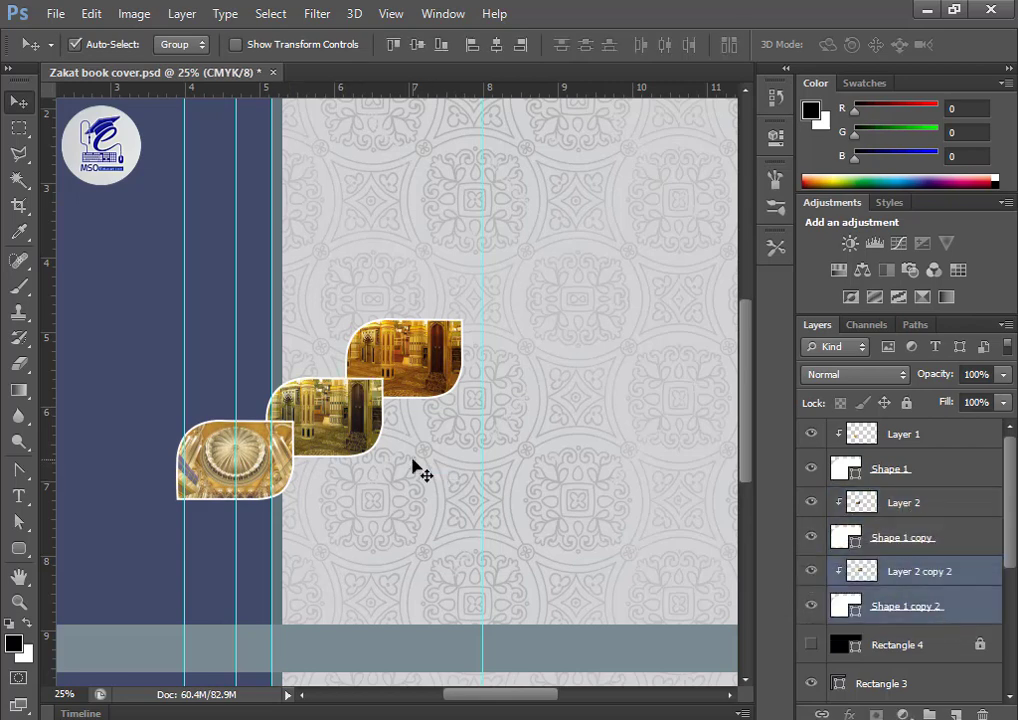
Group the three photos with their shapes and duplicate the group.
{"action": "left_click_drag", "start_coordinate": [273, 432], "coordinate": [356, 323]}
{"action": "left_click", "coordinate": [897, 438], "text": "shift"}
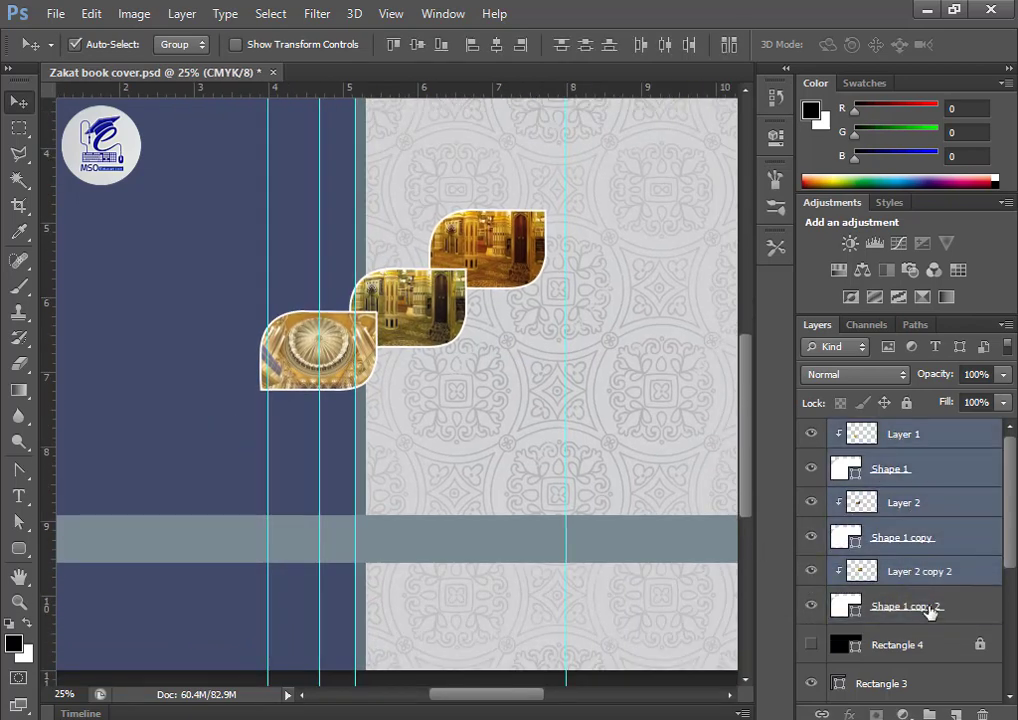
{"action": "key", "text": "ctrl+g"}
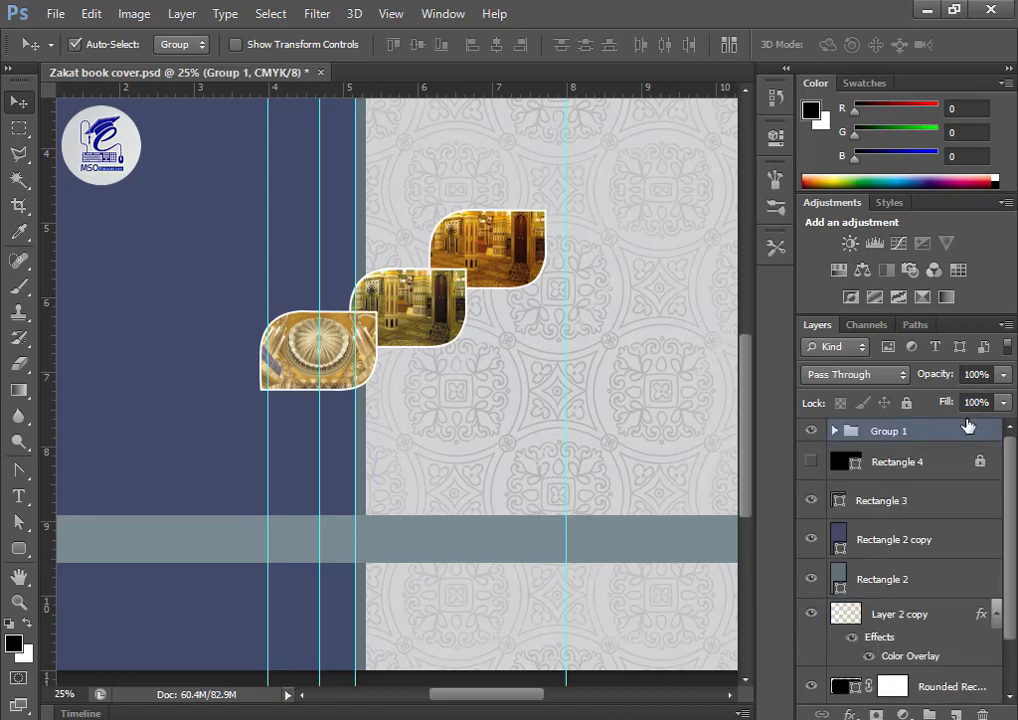
{"action": "key", "text": "ctrl+j"}
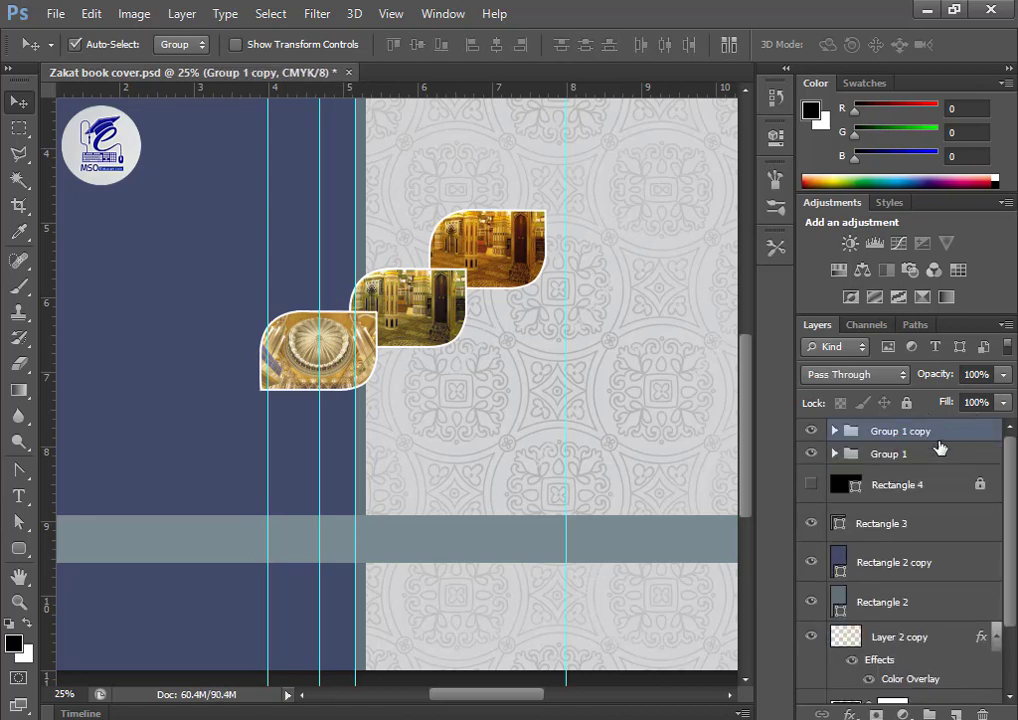
Stack Group 1 copy beneath Group 1 and nudge it slightly down.
{"action": "left_click_drag", "start_coordinate": [939, 450], "coordinate": [888, 424]}
{"action": "key", "text": "ctrl+z"}
{"action": "left_click", "coordinate": [898, 456]}
{"action": "key", "text": "shift+Down"}
{"action": "key", "text": "shift+Down"}
{"action": "key", "text": "shift+Down"}
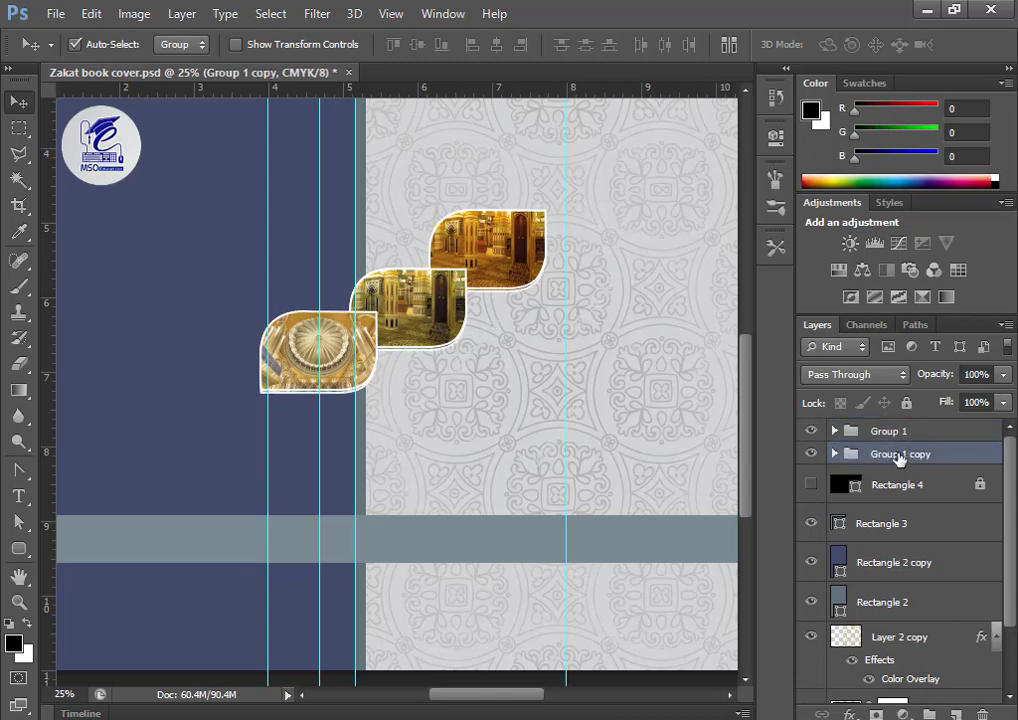
{"action": "key", "text": "shift+Right"}
{"action": "key", "text": "shift+Right"}
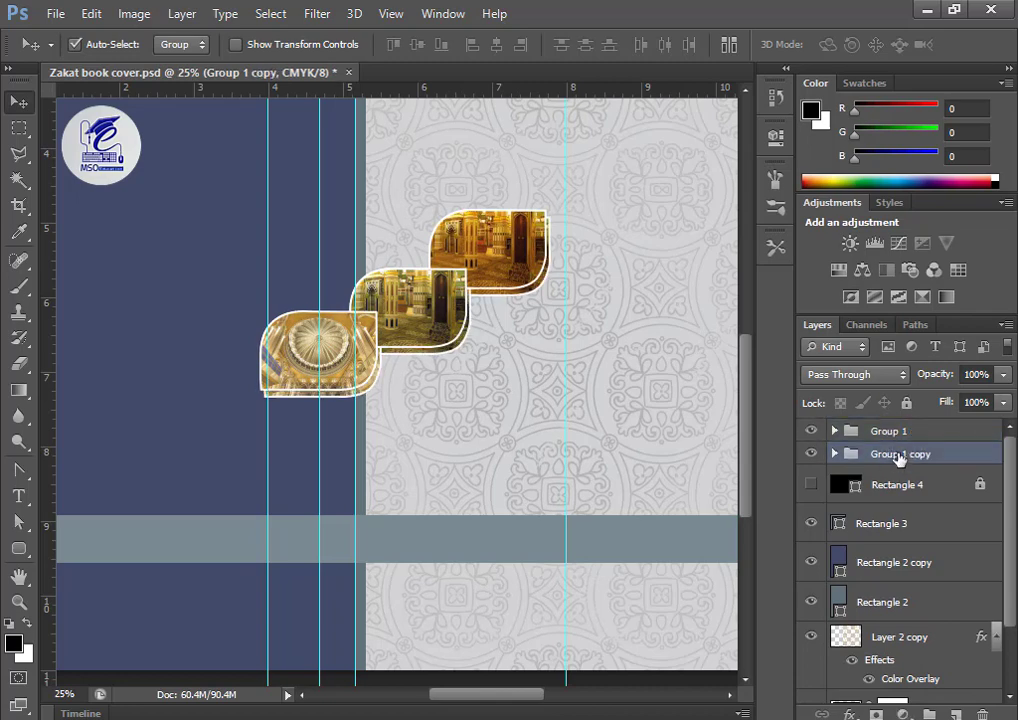
{"action": "key", "text": "shift+Left"}
{"action": "key", "text": "shift+Left"}
Nudge Group 1 copy further down and set its opacity to 49% and its fill to 57%.
{"action": "key", "text": "shift+Down"}
{"action": "key", "text": "shift+Down"}
{"action": "key", "text": "shift+Down"}
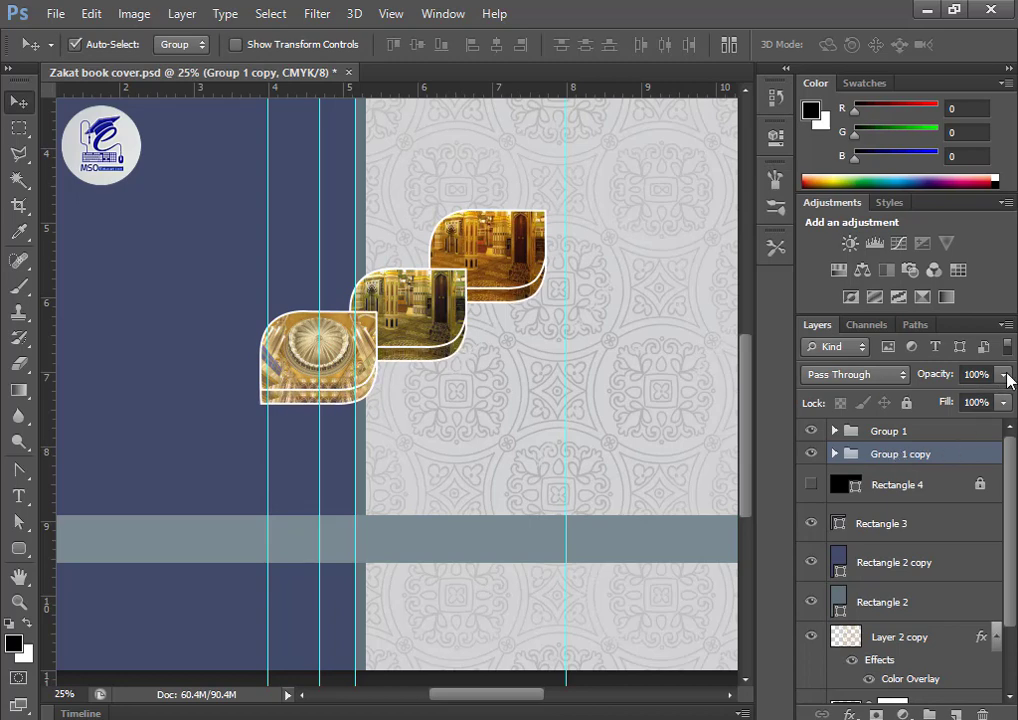
{"action": "left_click_drag", "start_coordinate": [1006, 374], "coordinate": [953, 401]}
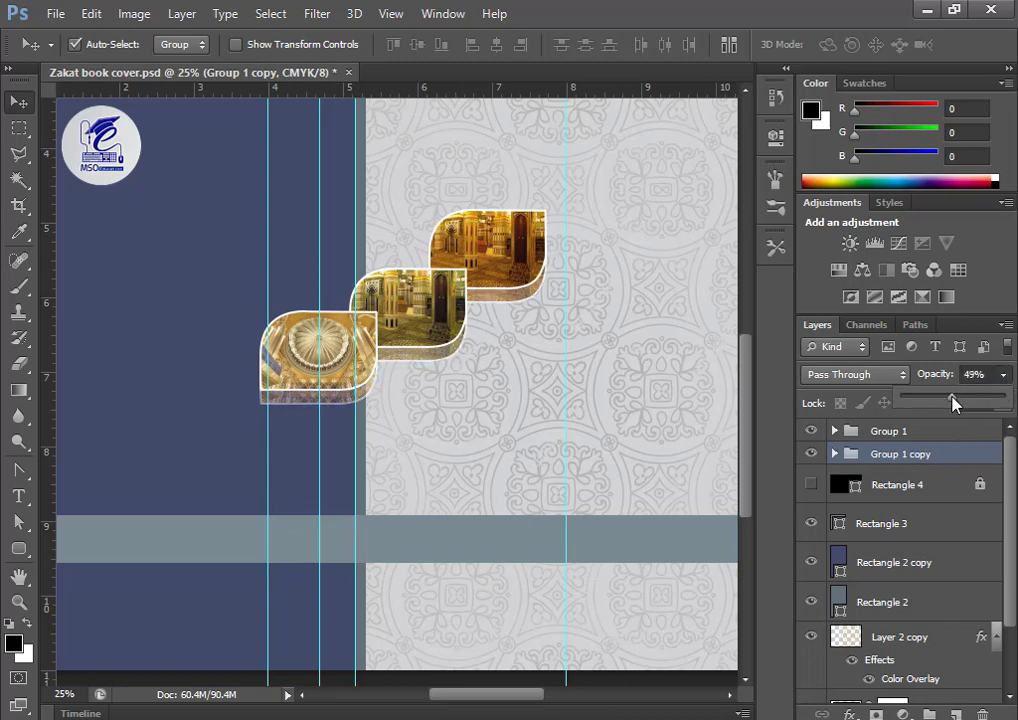
{"action": "left_click_drag", "start_coordinate": [1006, 401], "coordinate": [957, 424]}
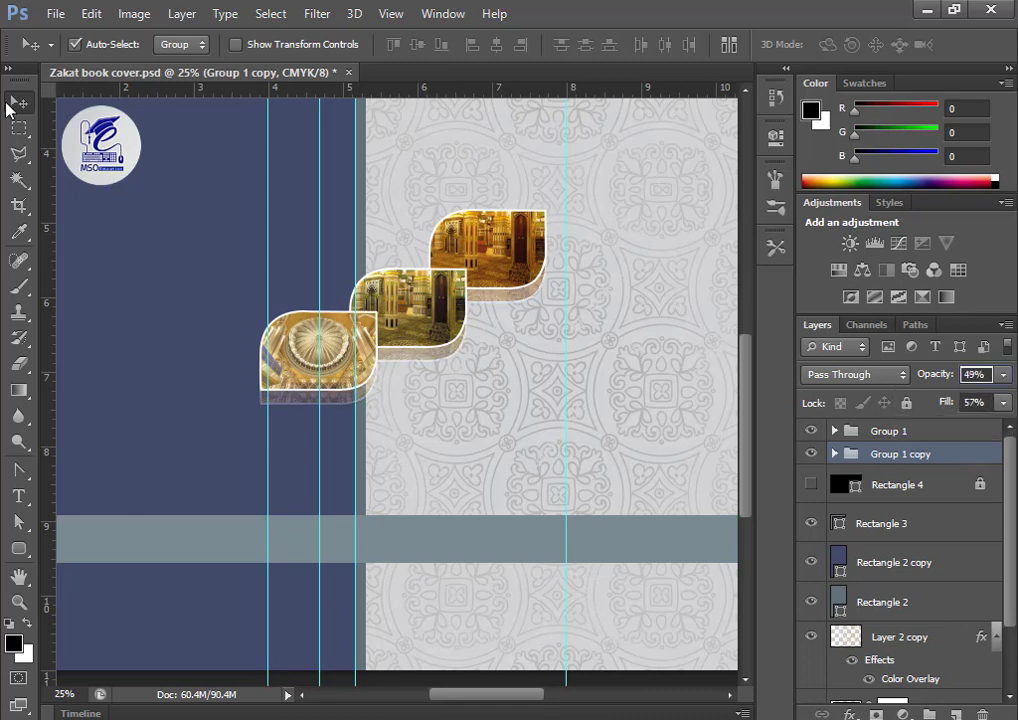
Copy the upper calligraphy, layer zakat 03, from name.psd into the Zakat book cover document.
{"action": "key", "text": "ctrl+minus"}
{"action": "key", "text": "ctrl+minus"}
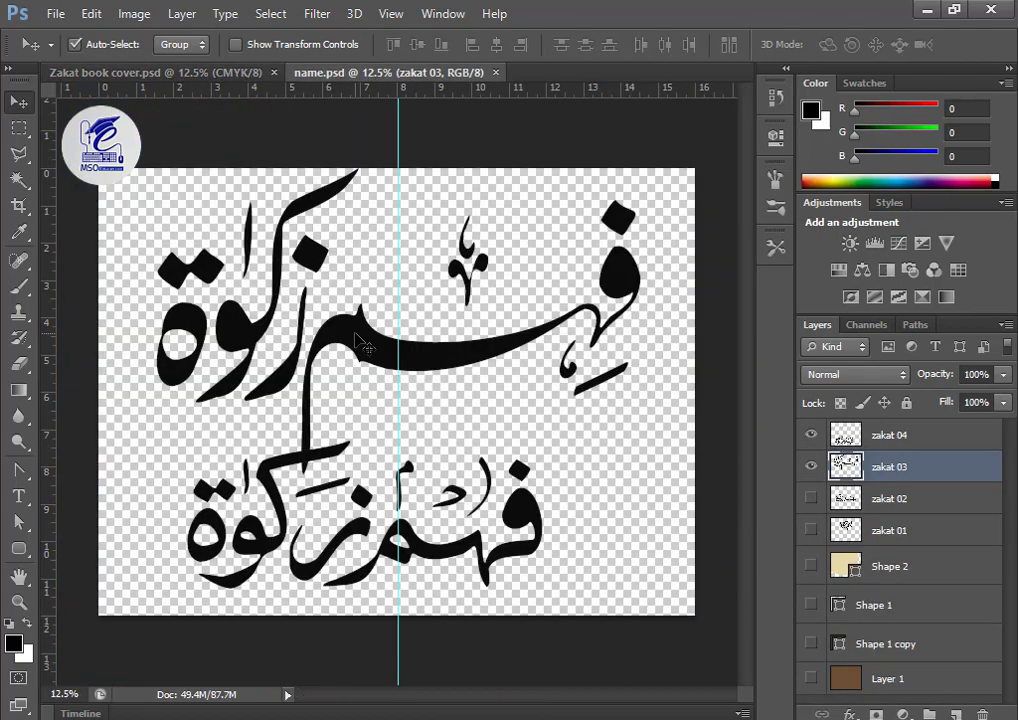
{"action": "left_click_drag", "start_coordinate": [365, 345], "coordinate": [380, 268]}
{"action": "left_click_drag", "start_coordinate": [270, 183], "coordinate": [198, 284]}
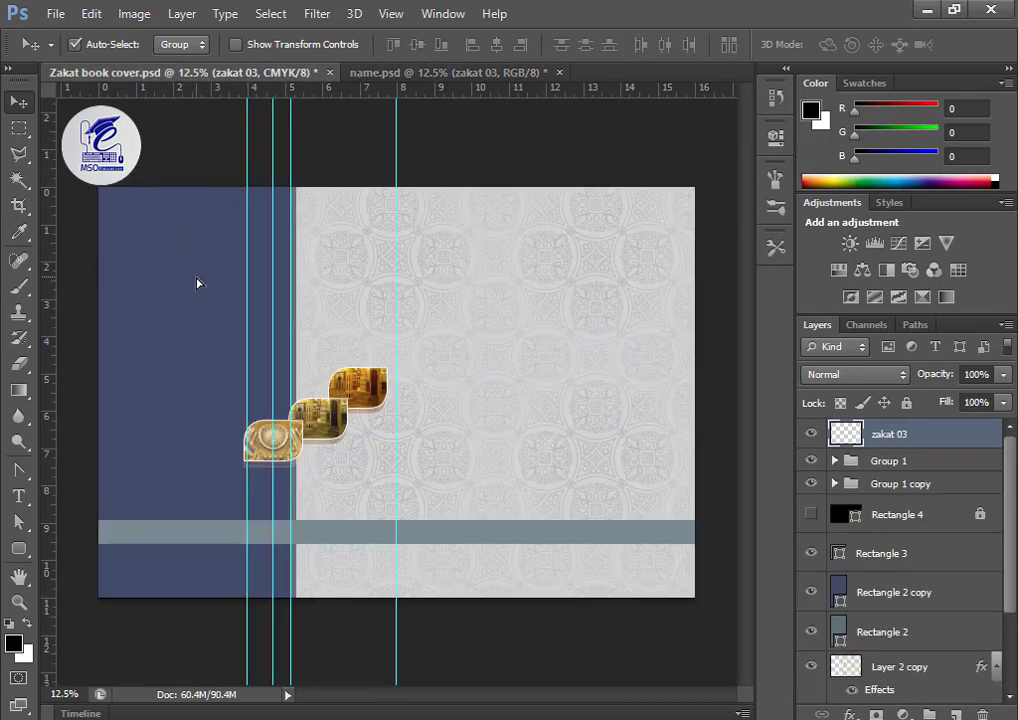
Scale the zakat 03 calligraphy to about 28% and place it in the upper part of the blue panel.
{"action": "key", "text": "ctrl+t"}
{"action": "left_click_drag", "start_coordinate": [463, 104], "coordinate": [148, 301]}
{"action": "left_click_drag", "start_coordinate": [100, 350], "coordinate": [229, 274]}
{"action": "left_click_drag", "start_coordinate": [277, 225], "coordinate": [249, 244]}
{"action": "left_click_drag", "start_coordinate": [205, 300], "coordinate": [220, 300]}
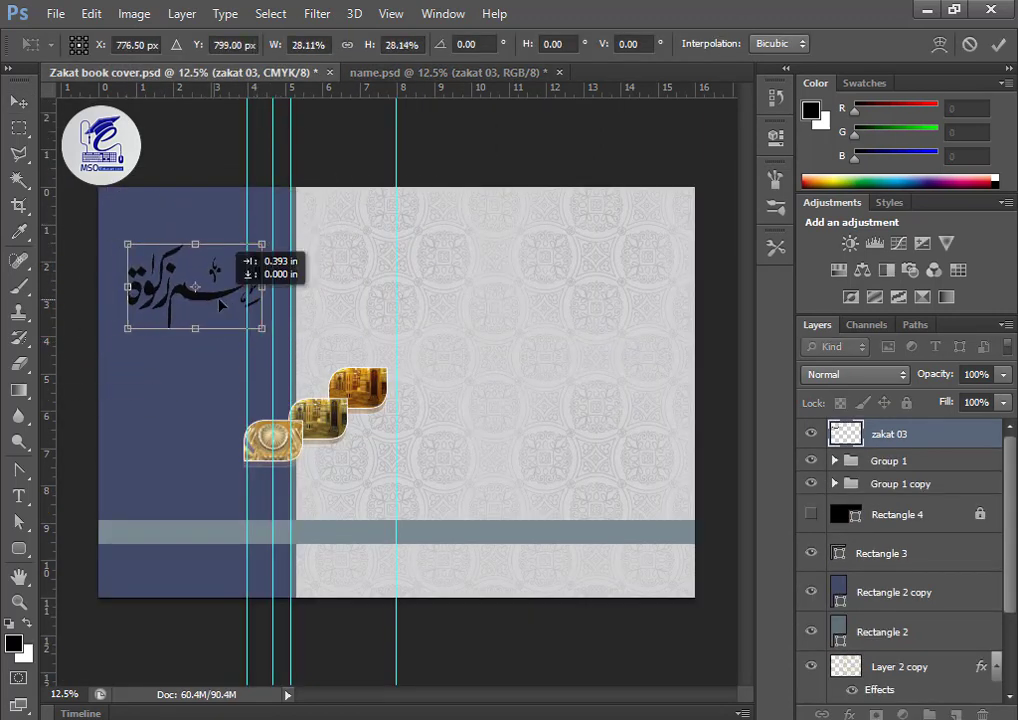
{"action": "key", "text": "Return"}
Add a Gradient Overlay to the zakat 03 calligraphy with its start stop set to dark gold 77632a, sampled from the mosque photo.
{"action": "key", "text": "ctrl+plus"}
{"action": "left_click_drag", "start_coordinate": [213, 255], "coordinate": [140, 435]}
{"action": "left_click_drag", "start_coordinate": [55, 380], "coordinate": [45, 380]}
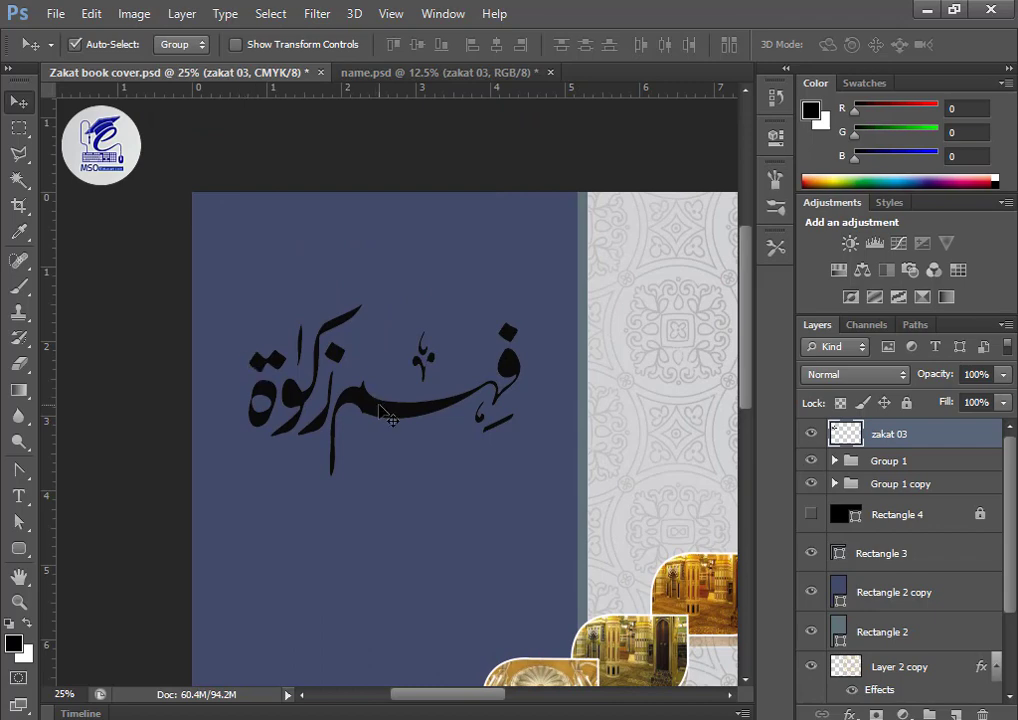
{"action": "double_click", "coordinate": [848, 435]}
{"action": "left_click_drag", "start_coordinate": [411, 134], "coordinate": [609, 140]}
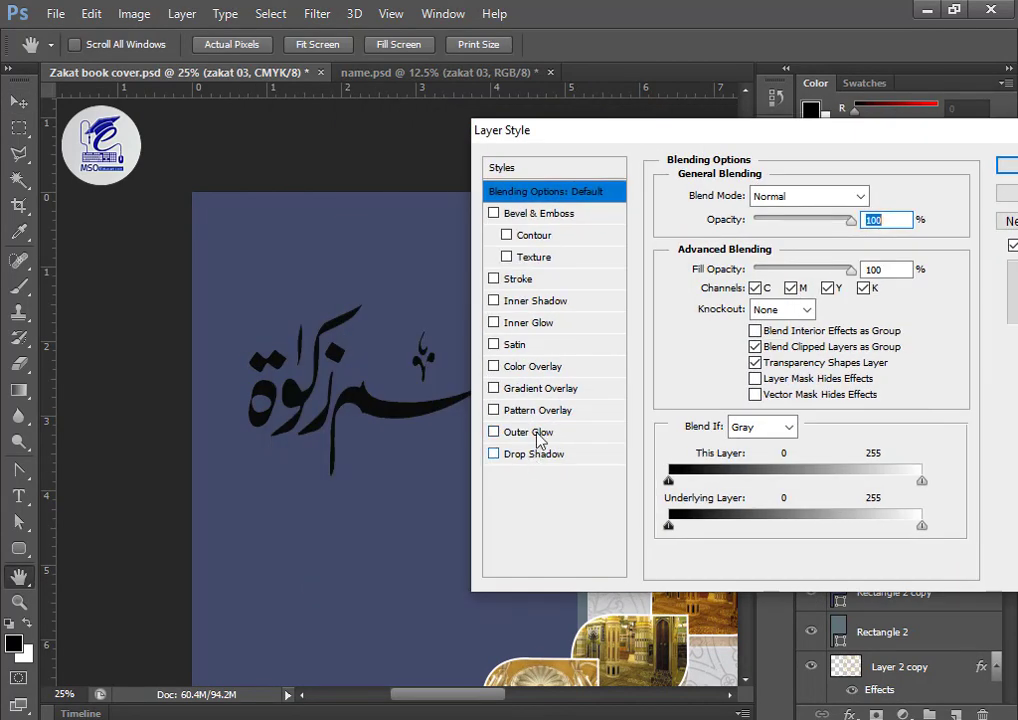
{"action": "left_click", "coordinate": [540, 388]}
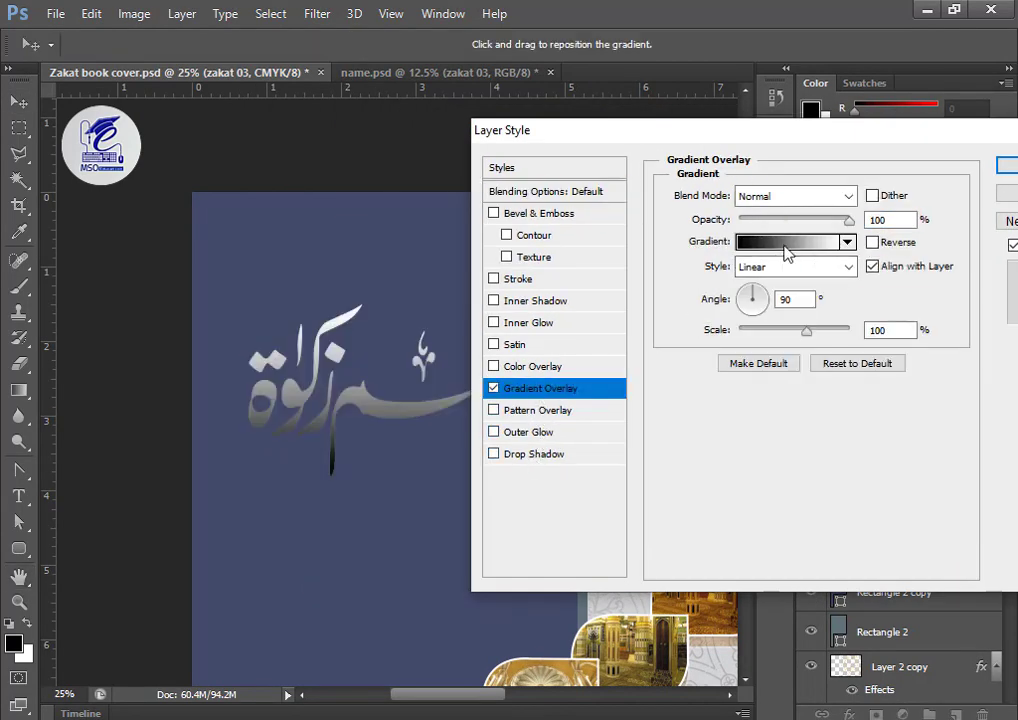
{"action": "left_click", "coordinate": [785, 253]}
{"action": "double_click", "coordinate": [526, 437]}
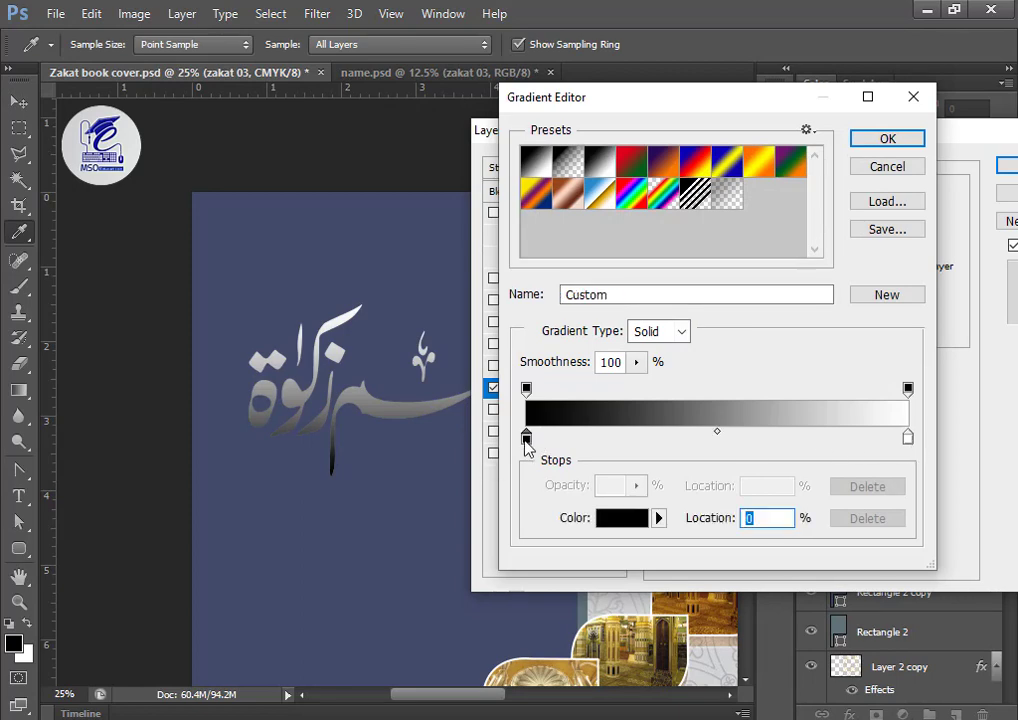
{"action": "left_click", "coordinate": [630, 656]}
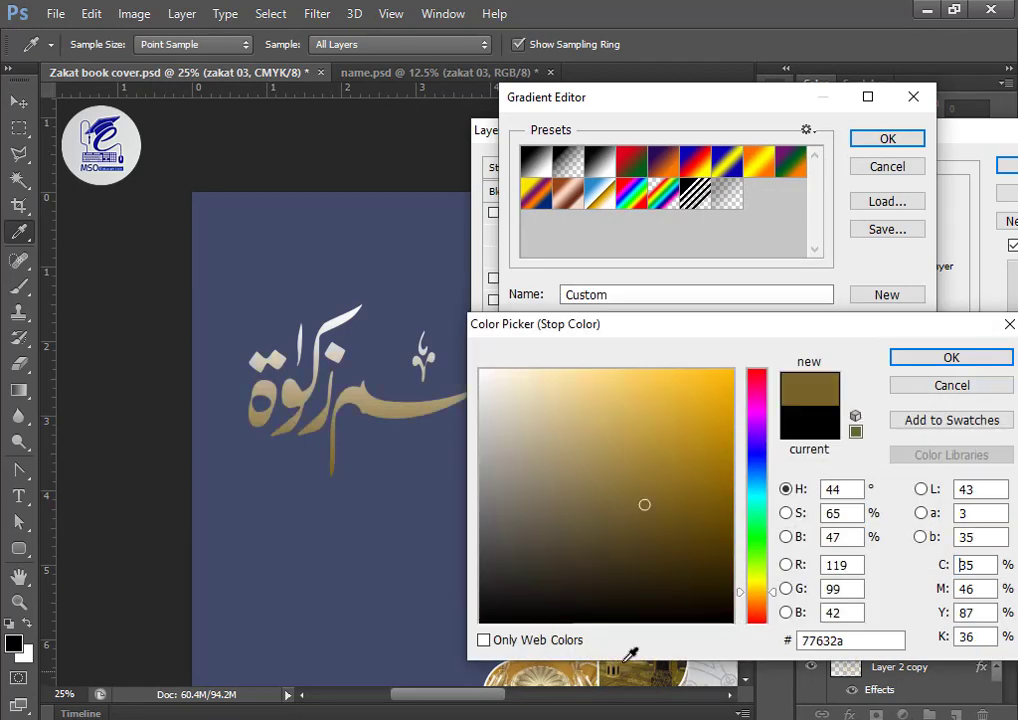
{"action": "left_click", "coordinate": [951, 359]}
Set the gradient's end stop to a tan gold sampled from the dome photo.
{"action": "double_click", "coordinate": [908, 437]}
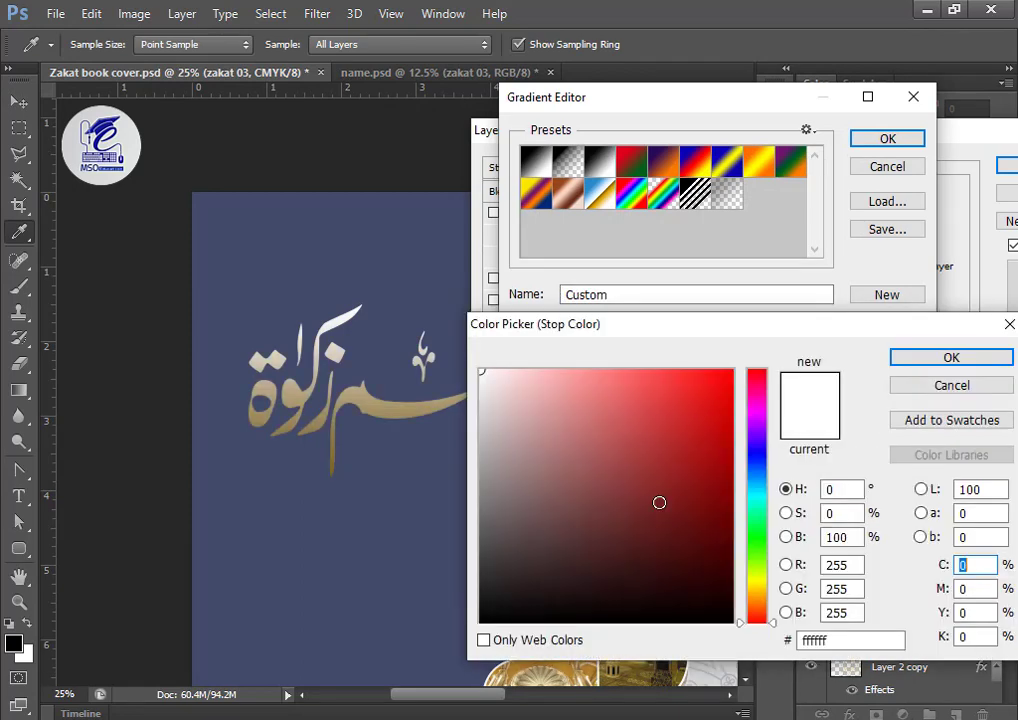
{"action": "left_click", "coordinate": [597, 668]}
{"action": "key", "text": "Return"}
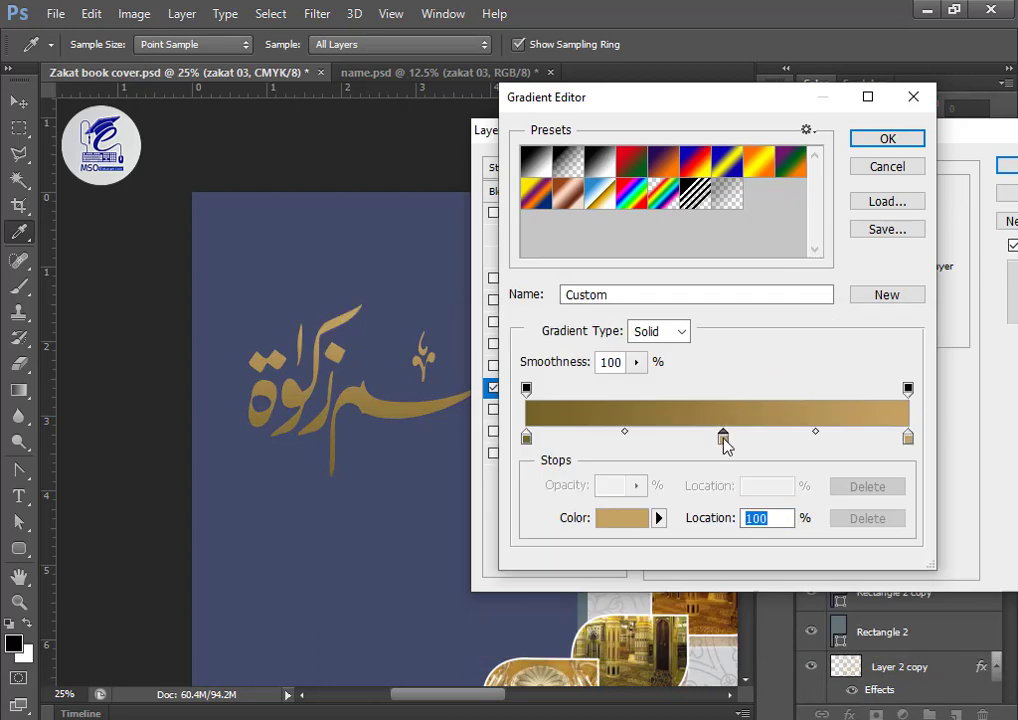
Add a pale cream middle stop to the gradient and set the overlay angle to 50°.
{"action": "double_click", "coordinate": [724, 439]}
{"action": "left_click_drag", "start_coordinate": [602, 427], "coordinate": [518, 375]}
{"action": "left_click", "coordinate": [980, 355]}
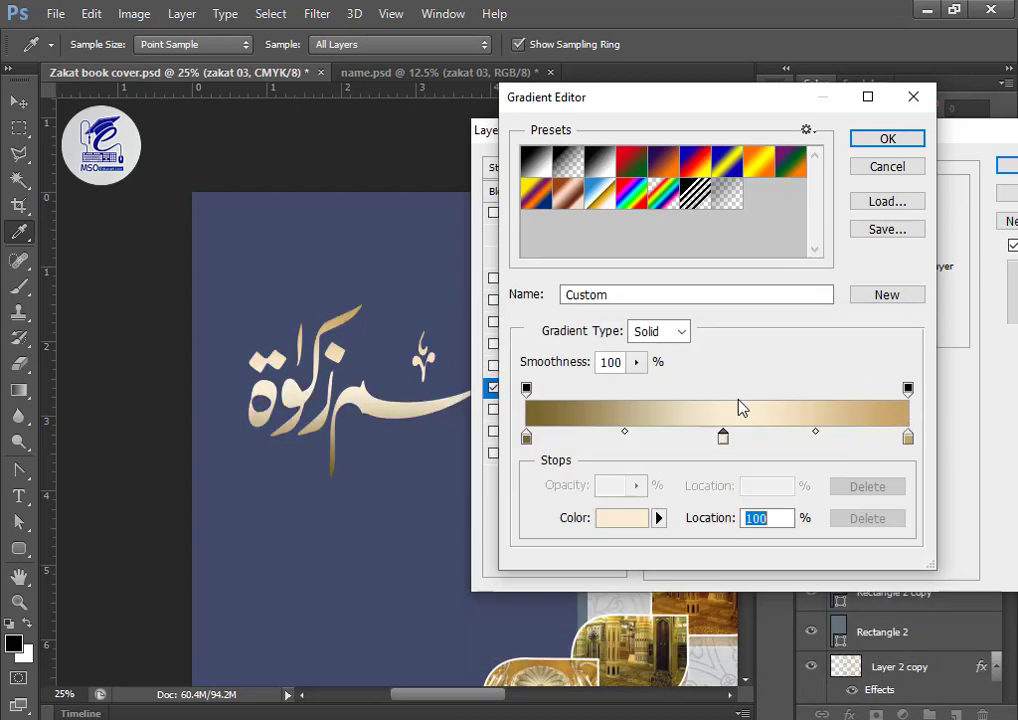
{"action": "left_click", "coordinate": [887, 138]}
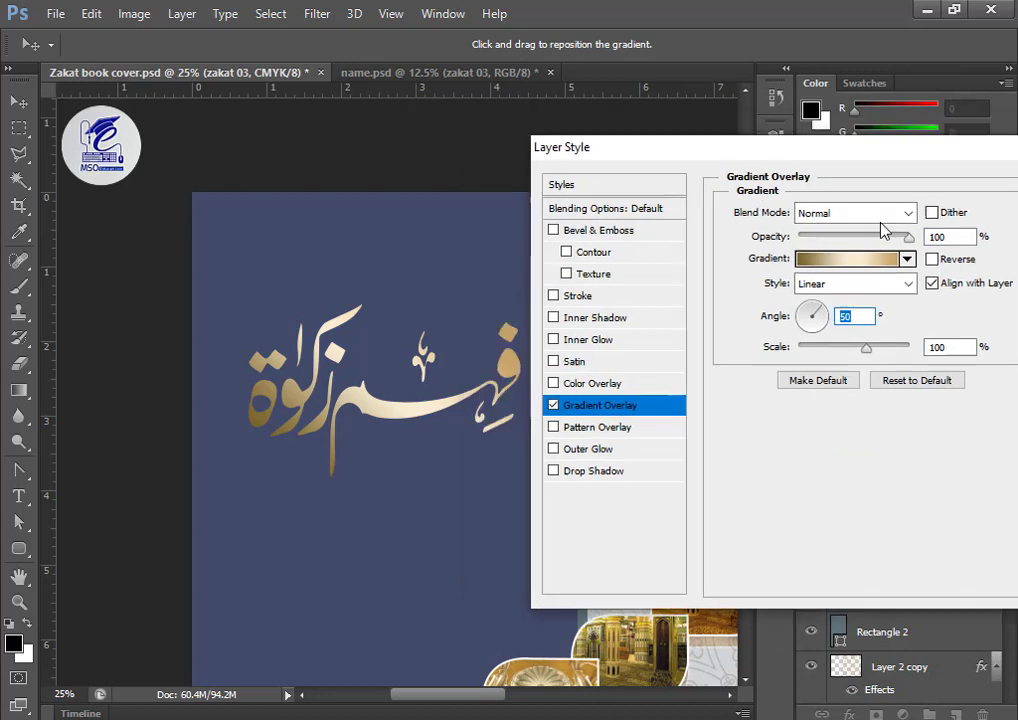
Recolour the gradient's start stop to a brighter, deeper gold and its end stop to c89a43.
{"action": "left_click", "coordinate": [852, 258]}
{"action": "double_click", "coordinate": [527, 439]}
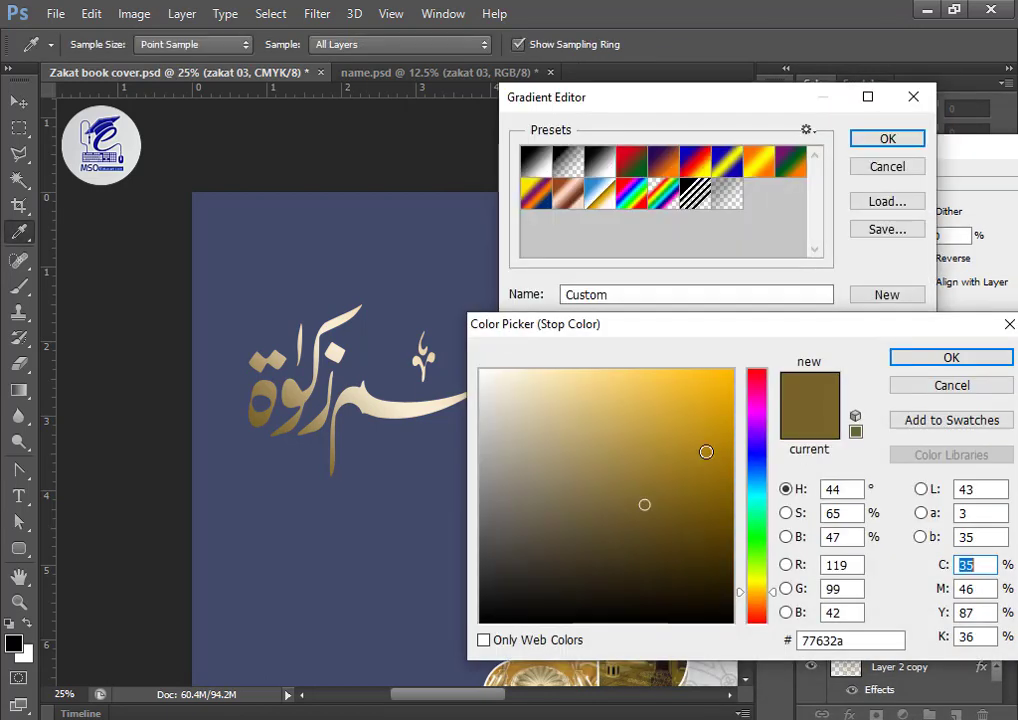
{"action": "left_click", "coordinate": [706, 453]}
{"action": "key", "text": "Return"}
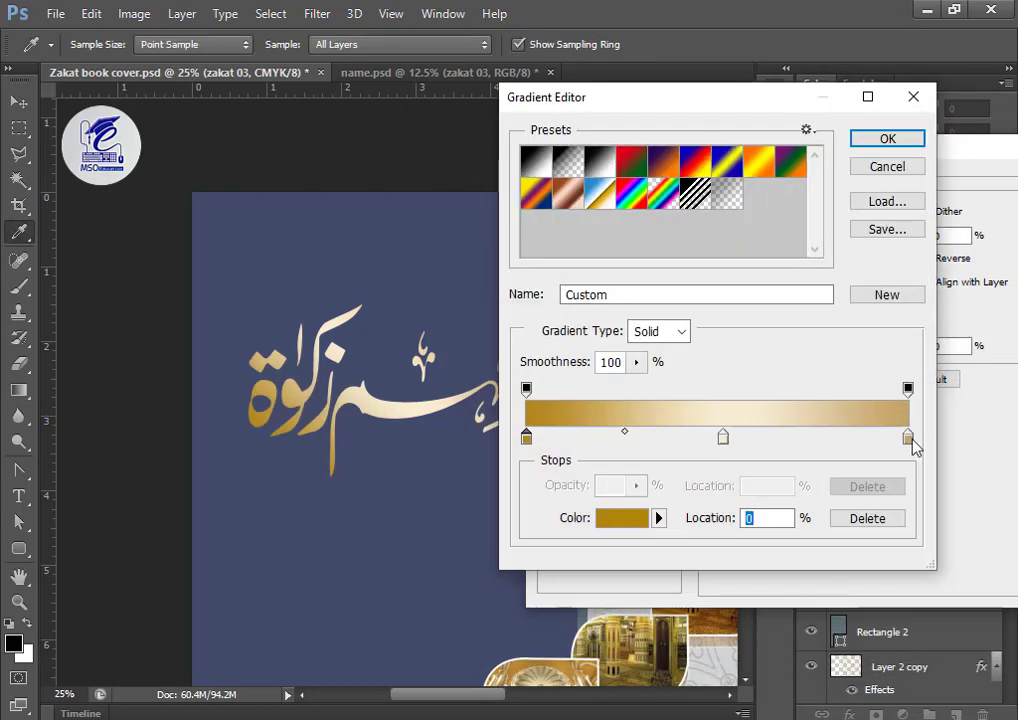
{"action": "double_click", "coordinate": [908, 440]}
{"action": "left_click", "coordinate": [648, 423]}
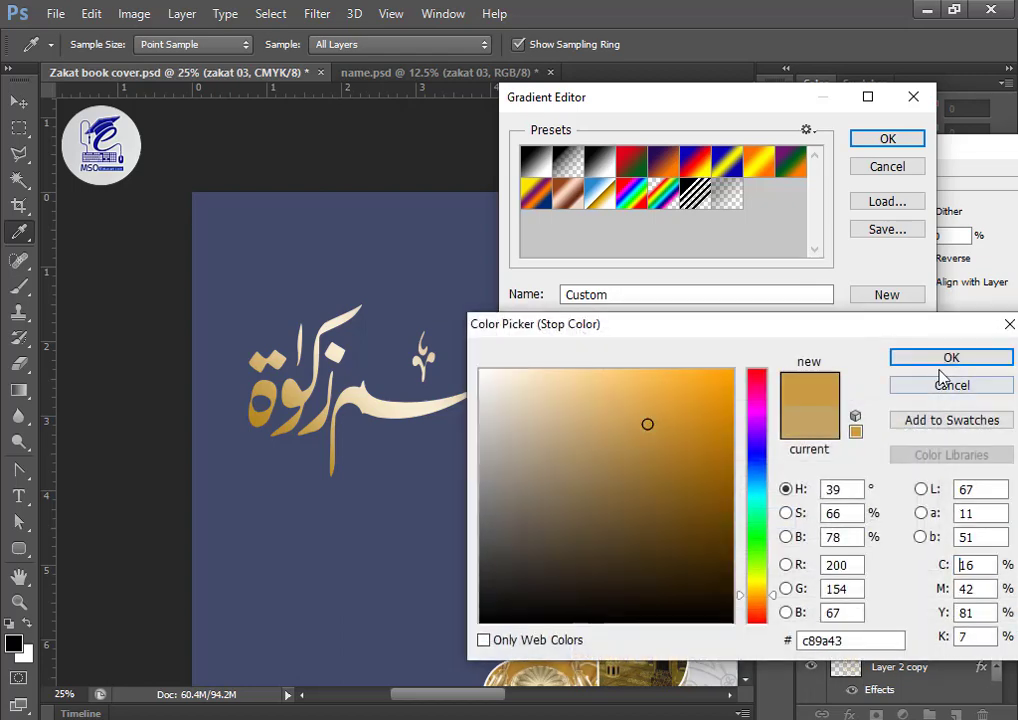
{"action": "left_click", "coordinate": [951, 357]}
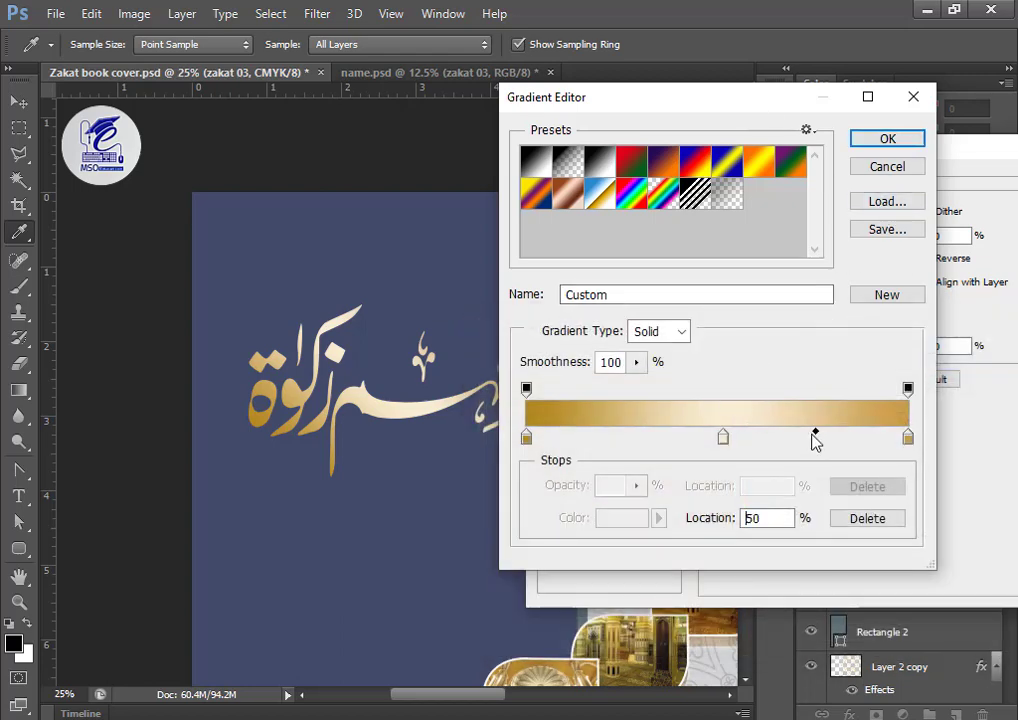
Shift both gradient midpoints toward the middle stop, the first to 62%, recolour that stop to f8e3b2 and apply the overlay.
{"action": "left_click_drag", "start_coordinate": [815, 440], "coordinate": [777, 444]}
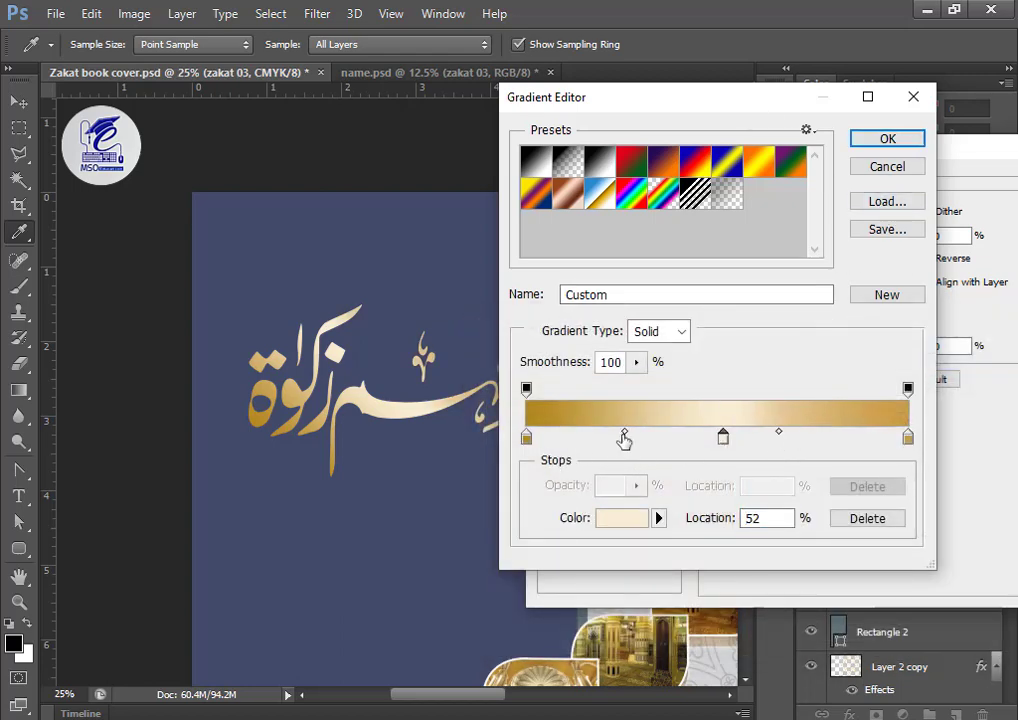
{"action": "left_click_drag", "start_coordinate": [650, 439], "coordinate": [651, 439]}
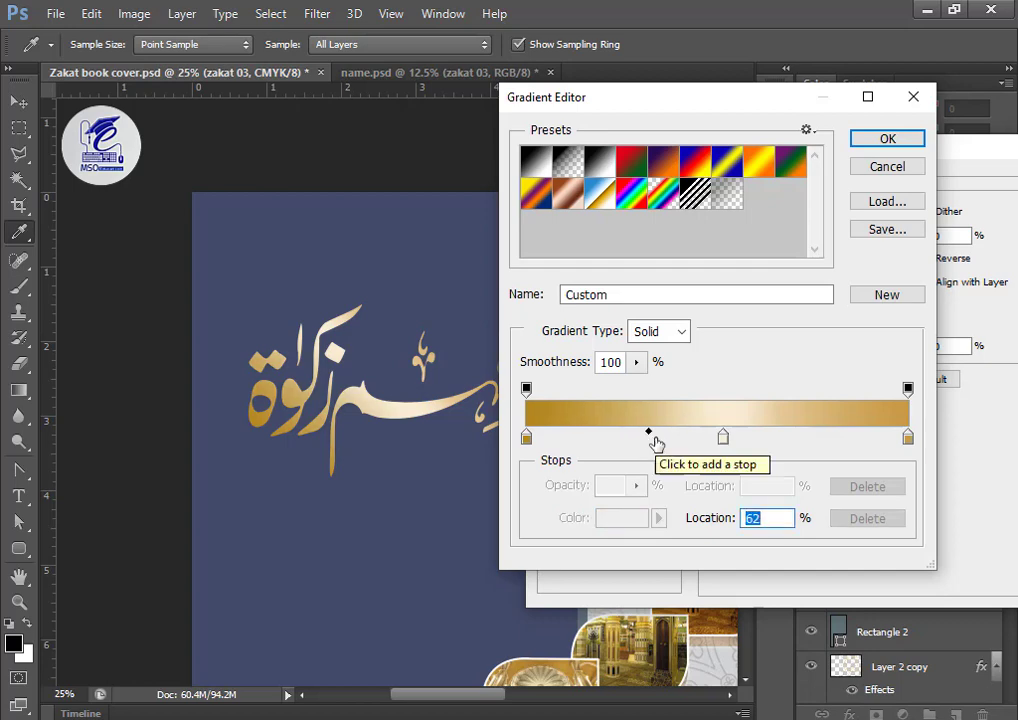
{"action": "double_click", "coordinate": [723, 437]}
{"action": "left_click", "coordinate": [551, 376]}
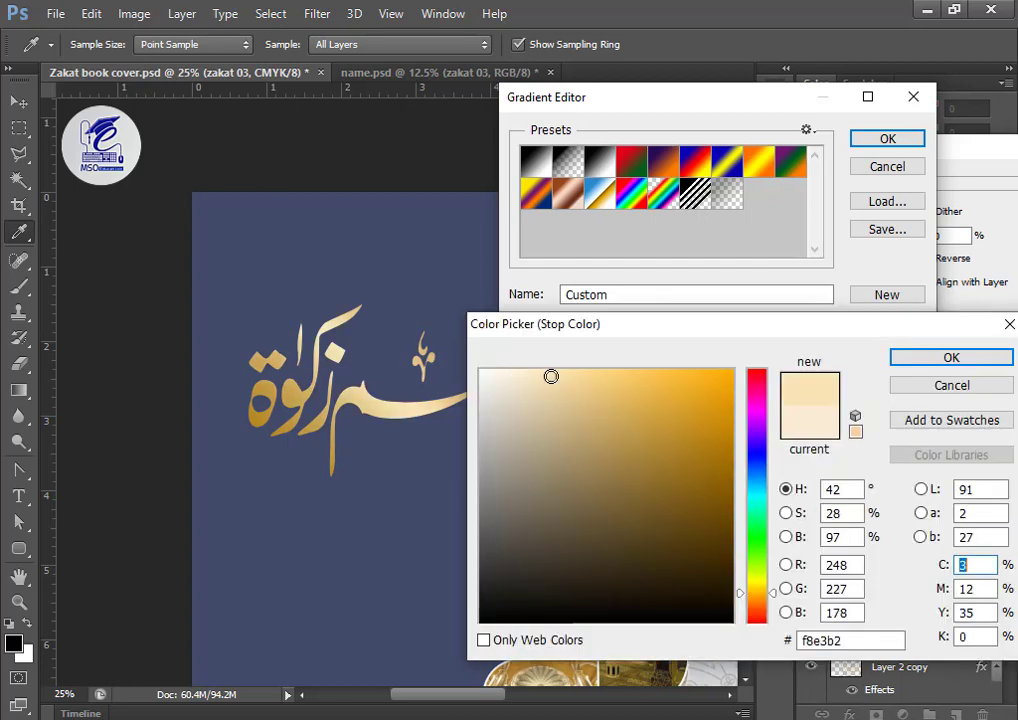
{"action": "left_click", "coordinate": [913, 360]}
{"action": "left_click", "coordinate": [884, 140]}
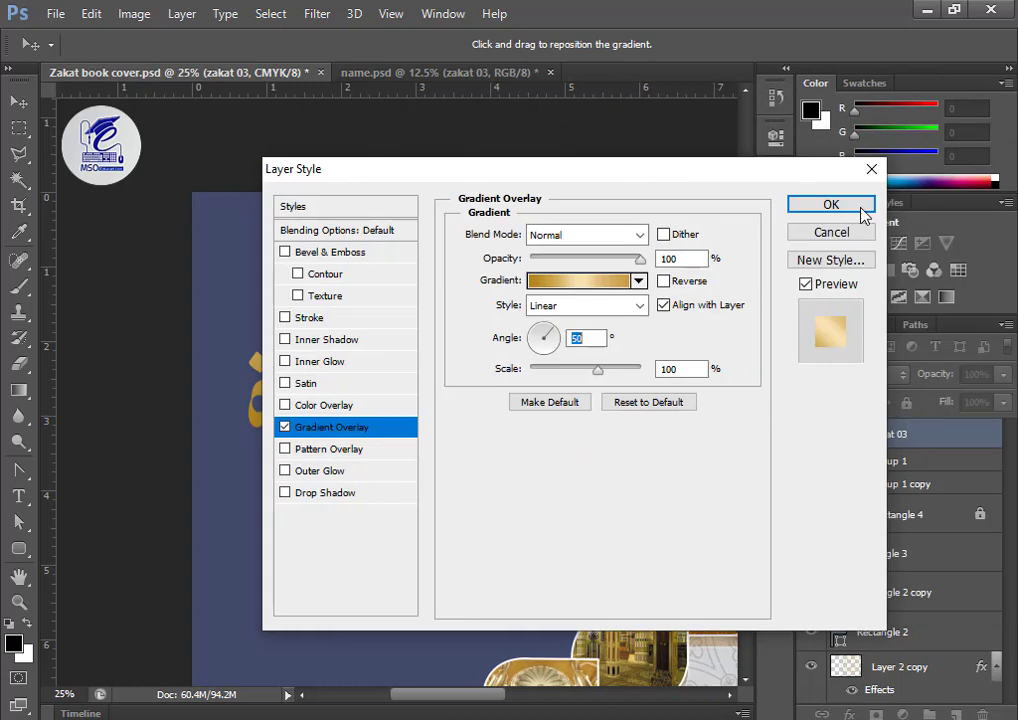
{"action": "left_click", "coordinate": [855, 206]}
{"action": "left_click_drag", "start_coordinate": [442, 500], "coordinate": [398, 370]}
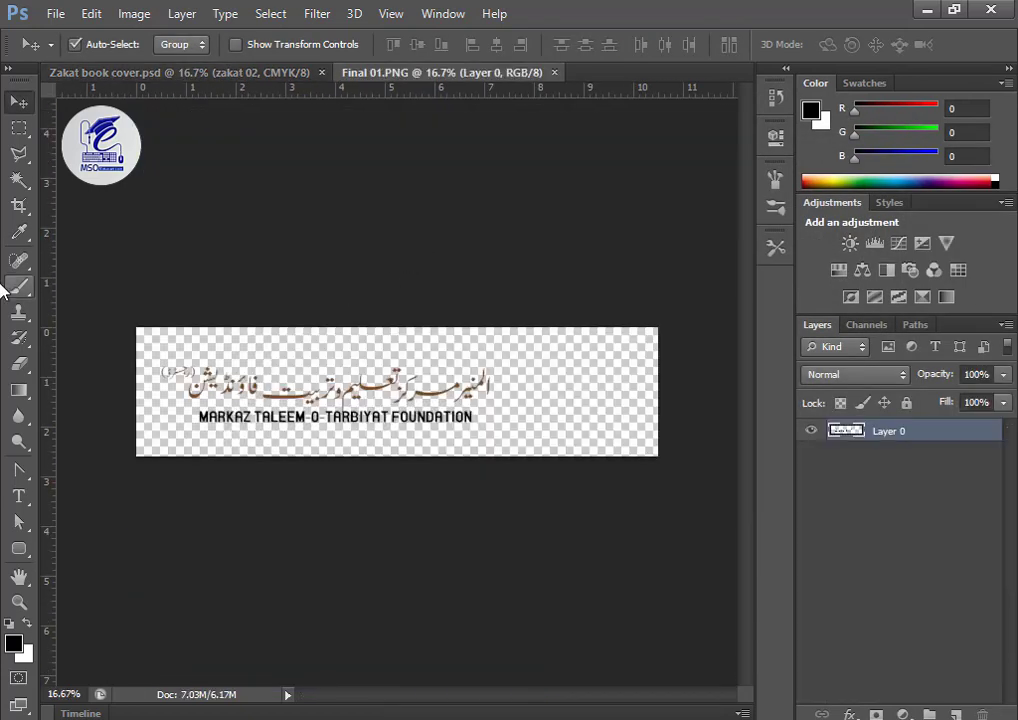
Cut the Markaz Taleem-o-Tarbiyat Foundation lettering from Final 01.PNG and paste it into the Zakat book cover.
{"action": "left_click", "coordinate": [18, 128]}
{"action": "left_click_drag", "start_coordinate": [544, 356], "coordinate": [128, 462]}
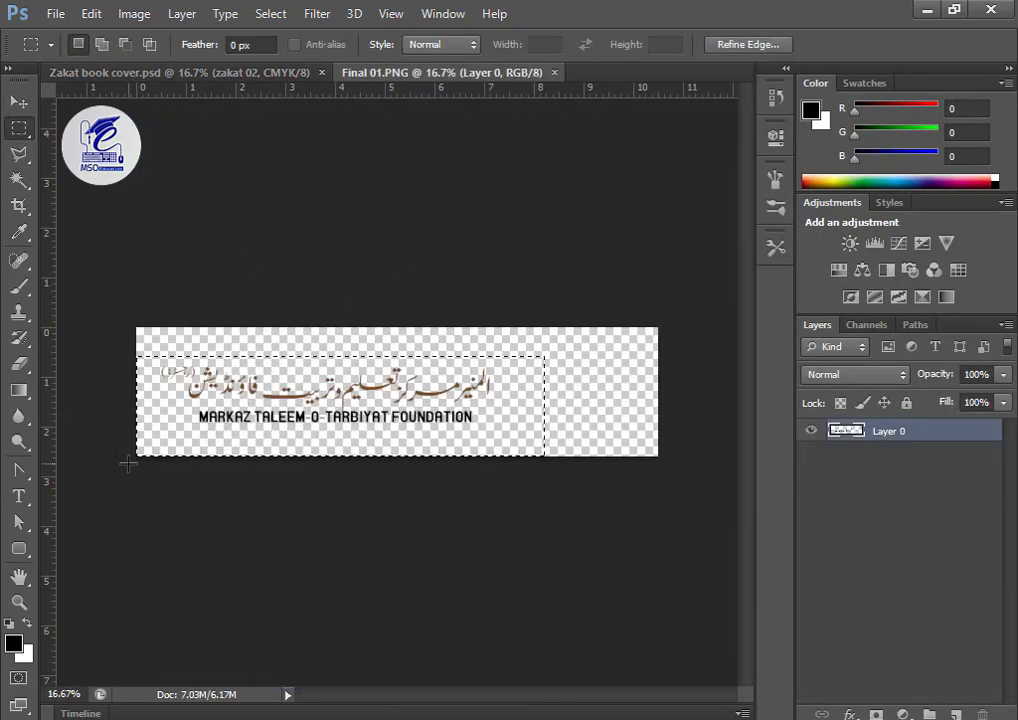
{"action": "key", "text": "ctrl+x"}
{"action": "key", "text": "ctrl+Tab"}
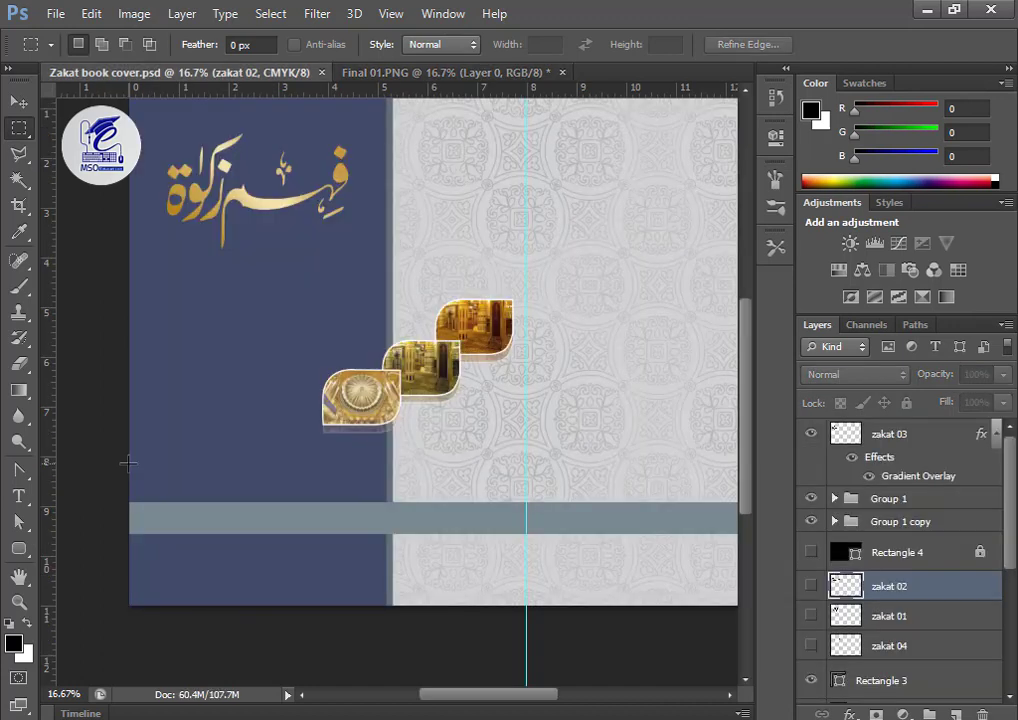
{"action": "key", "text": "v"}
{"action": "left_click", "coordinate": [268, 538]}
{"action": "key", "text": "ctrl+v"}
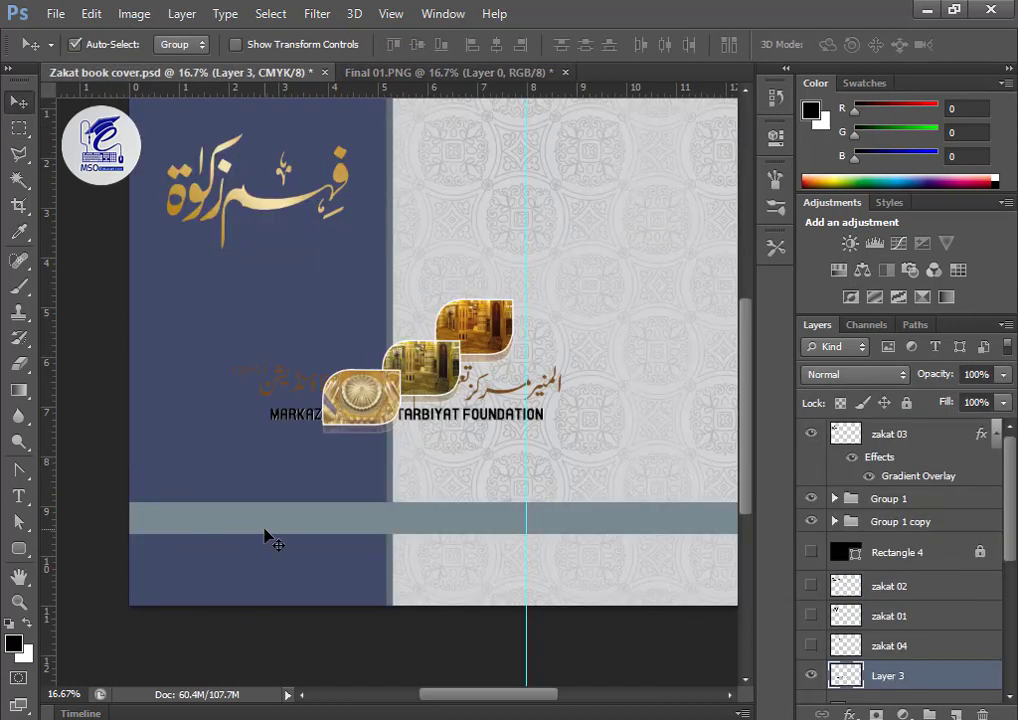
Scale the foundation lettering to about 36%, place it on the grey-teal bar within the blue panel, and save the cover.
{"action": "key", "text": "ctrl+t"}
{"action": "left_click_drag", "start_coordinate": [553, 362], "coordinate": [293, 526]}
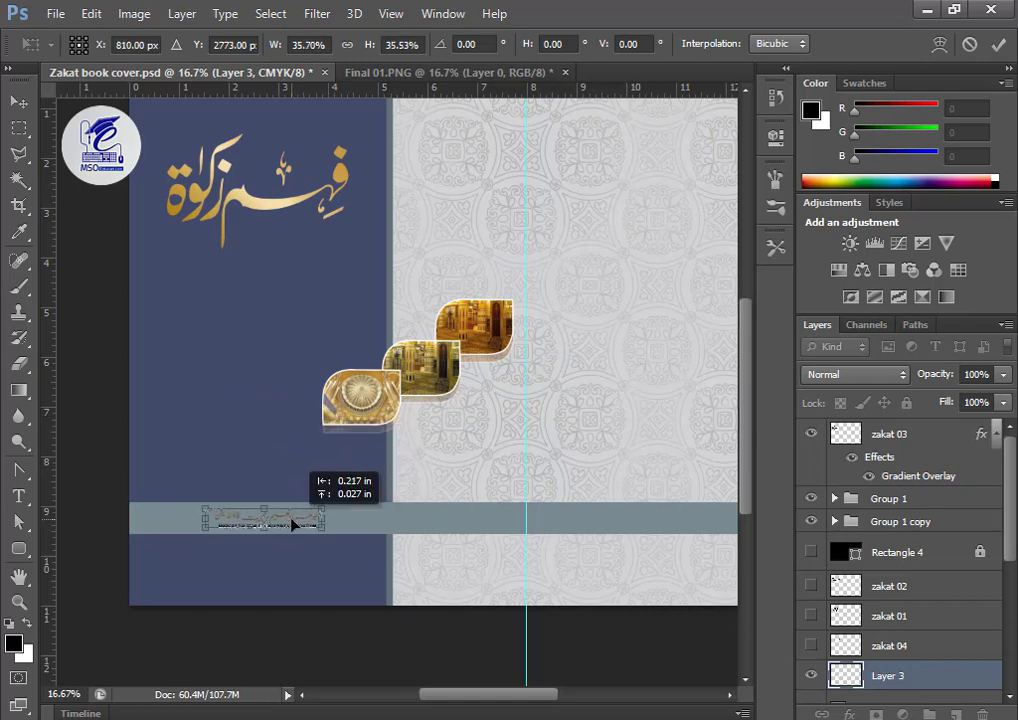
{"action": "key", "text": "Return"}
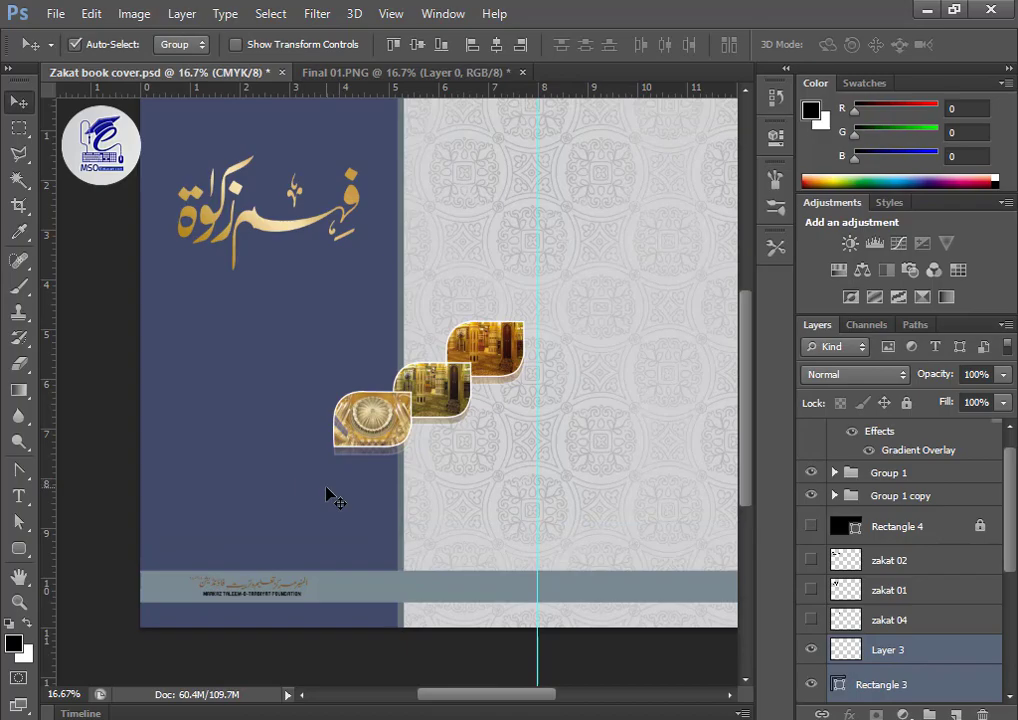
{"action": "key", "text": "ctrl+s"}
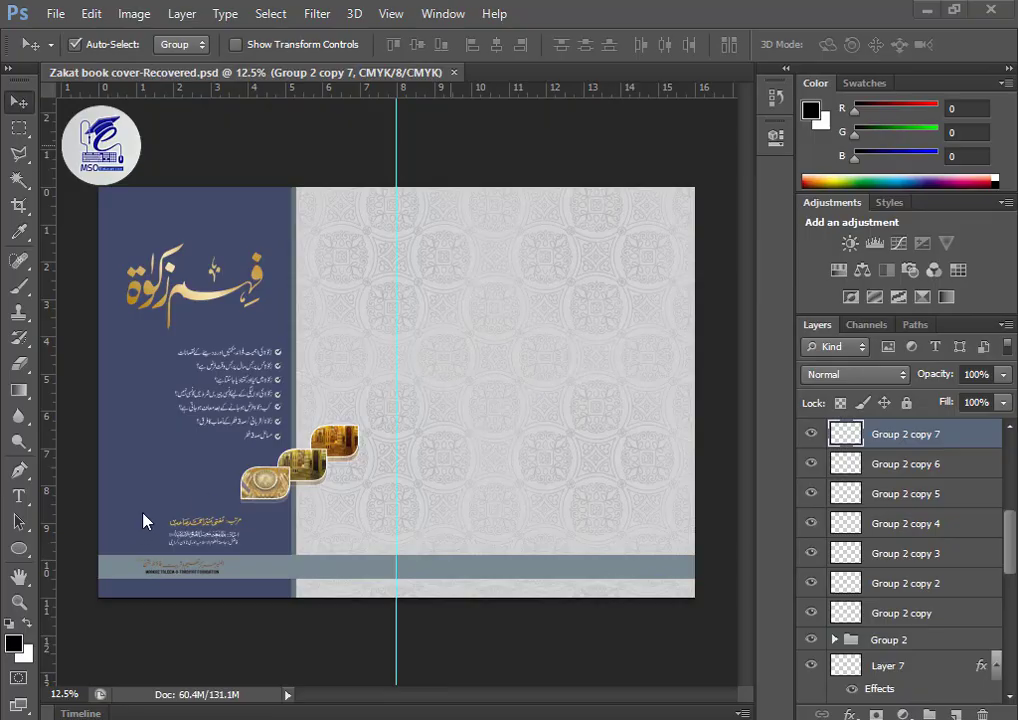
Move the foundation lettering slightly to the right along the grey-teal bar in Zakat book cover-Recovered.psd.
{"action": "scroll", "coordinate": [318, 322], "scroll_direction": "up", "scroll_amount": 2}
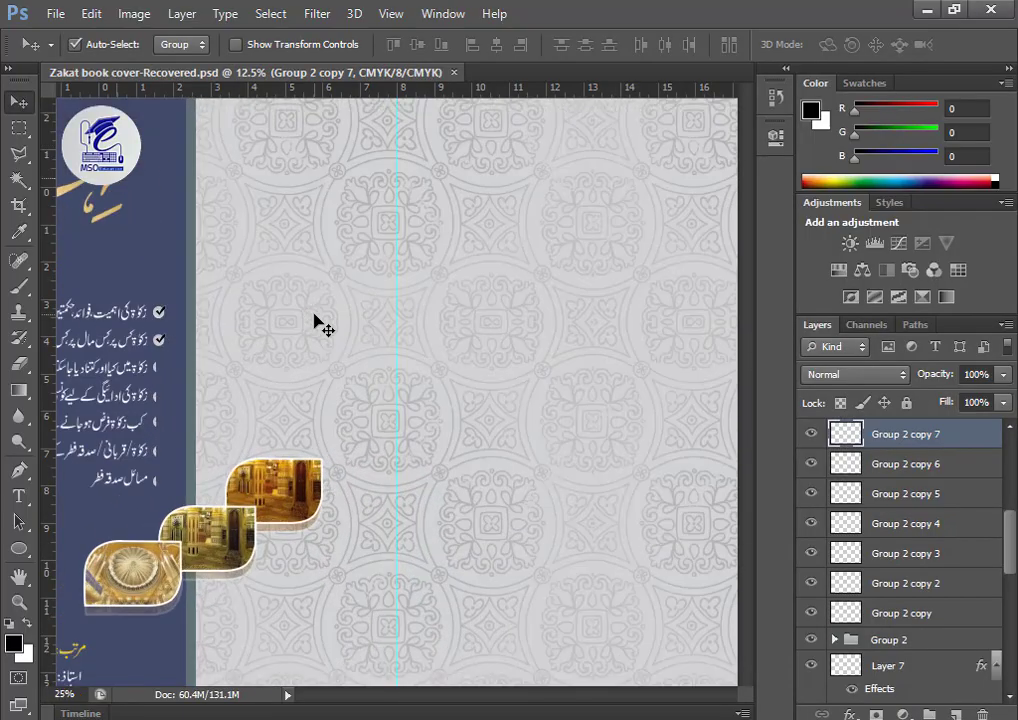
{"action": "left_click_drag", "start_coordinate": [280, 352], "coordinate": [475, 220]}
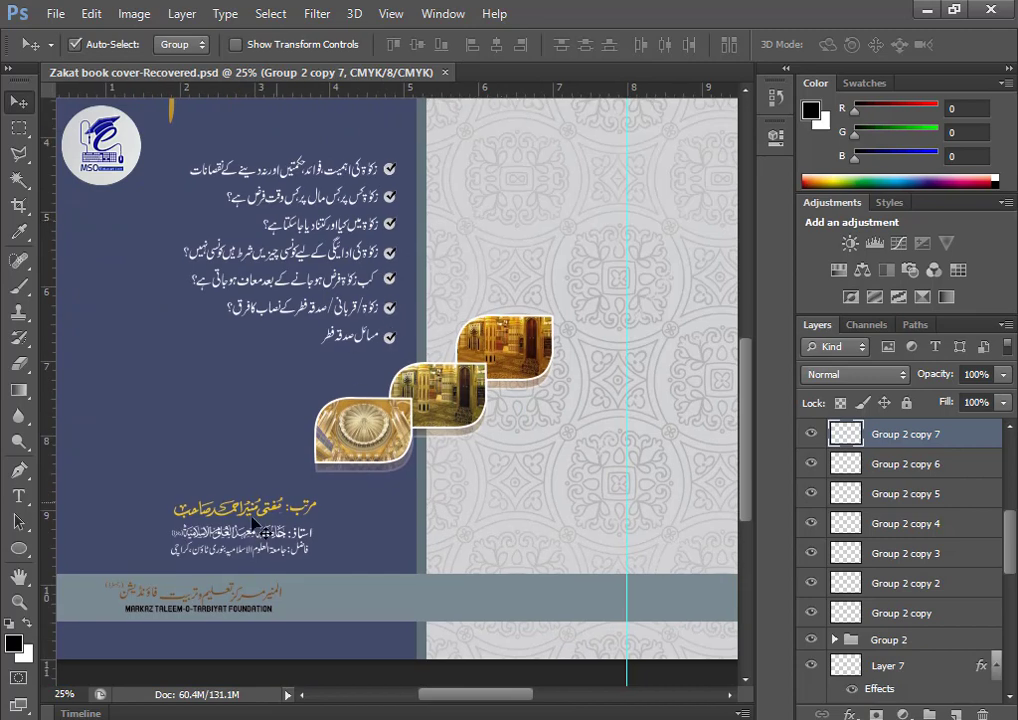
{"action": "left_click", "coordinate": [246, 601]}
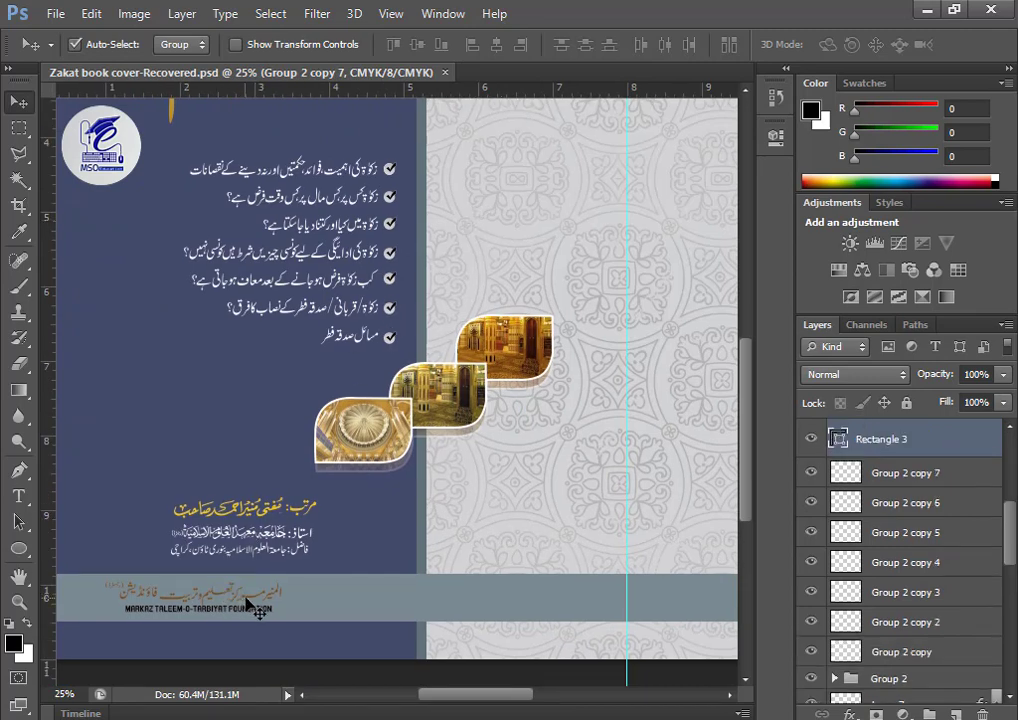
{"action": "left_click_drag", "start_coordinate": [249, 599], "coordinate": [288, 600]}
Examine the cover's golden title, checklist text, mosque photos, author lines and ornamental background up close.
{"action": "left_click_drag", "start_coordinate": [276, 456], "coordinate": [382, 530]}
{"action": "left_click_drag", "start_coordinate": [436, 382], "coordinate": [348, 483]}
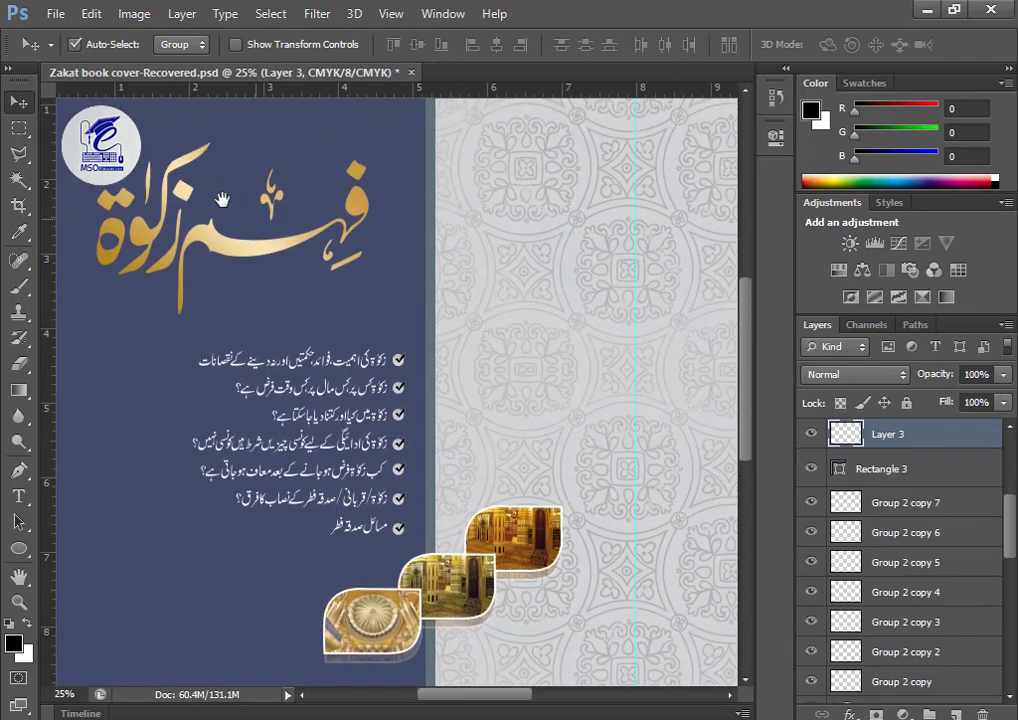
{"action": "left_click_drag", "start_coordinate": [250, 275], "coordinate": [304, 390]}
{"action": "left_click_drag", "start_coordinate": [441, 431], "coordinate": [436, 267]}
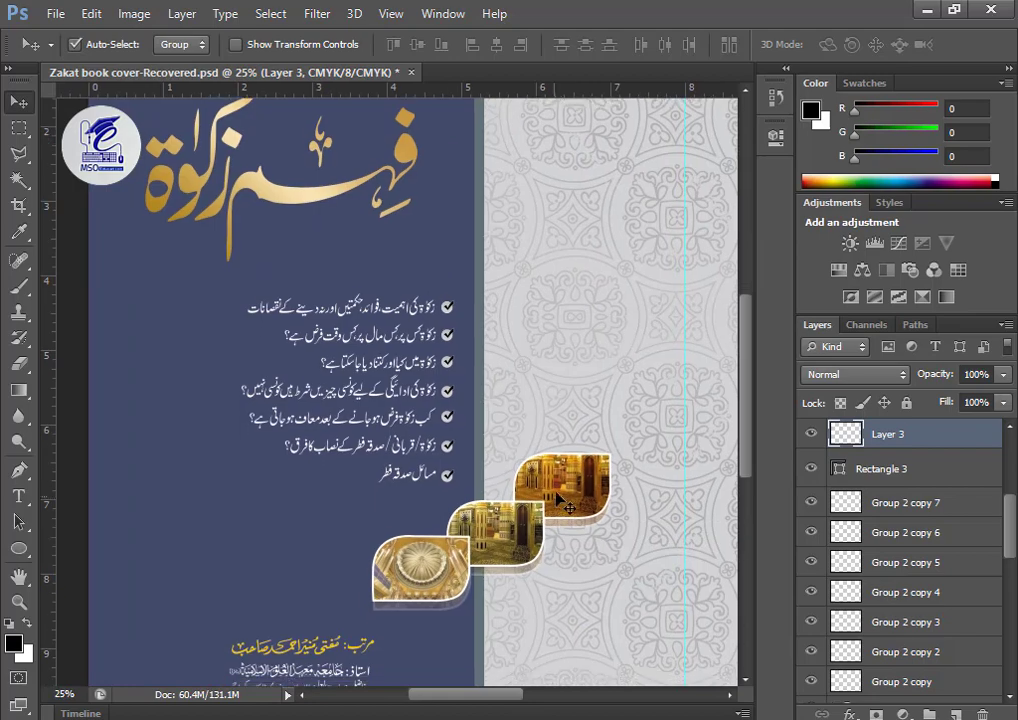
{"action": "left_click_drag", "start_coordinate": [466, 338], "coordinate": [530, 386]}
{"action": "left_click_drag", "start_coordinate": [472, 312], "coordinate": [462, 440]}
{"action": "left_click_drag", "start_coordinate": [560, 650], "coordinate": [488, 386]}
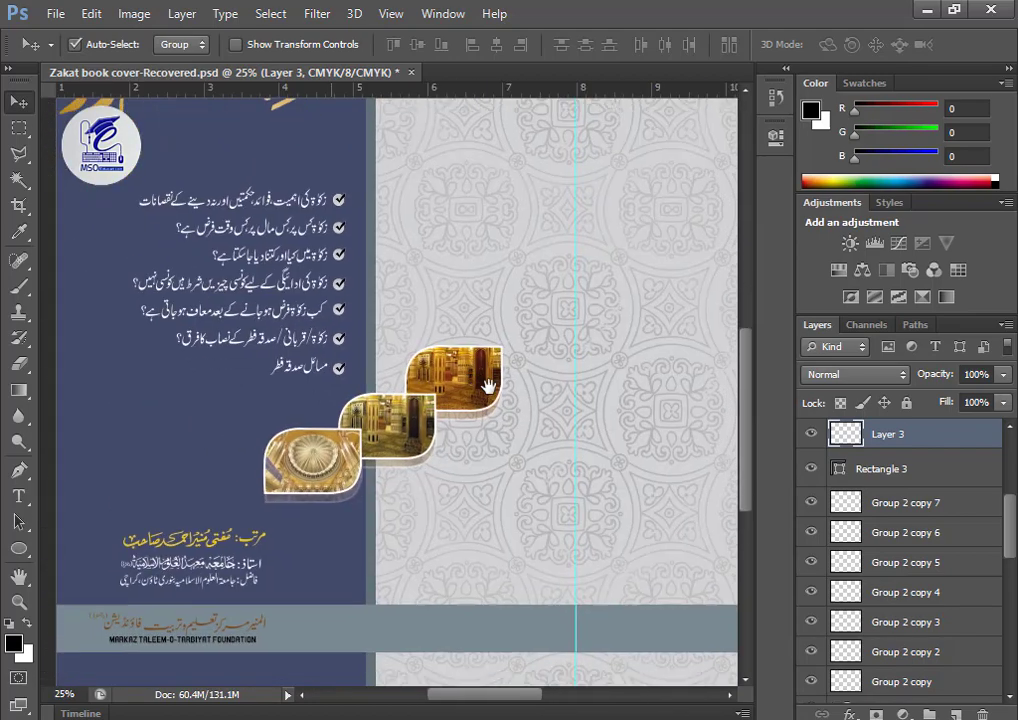
{"action": "left_click_drag", "start_coordinate": [418, 414], "coordinate": [334, 482]}
{"action": "left_click_drag", "start_coordinate": [652, 372], "coordinate": [377, 502]}
{"action": "left_click_drag", "start_coordinate": [572, 352], "coordinate": [669, 194]}
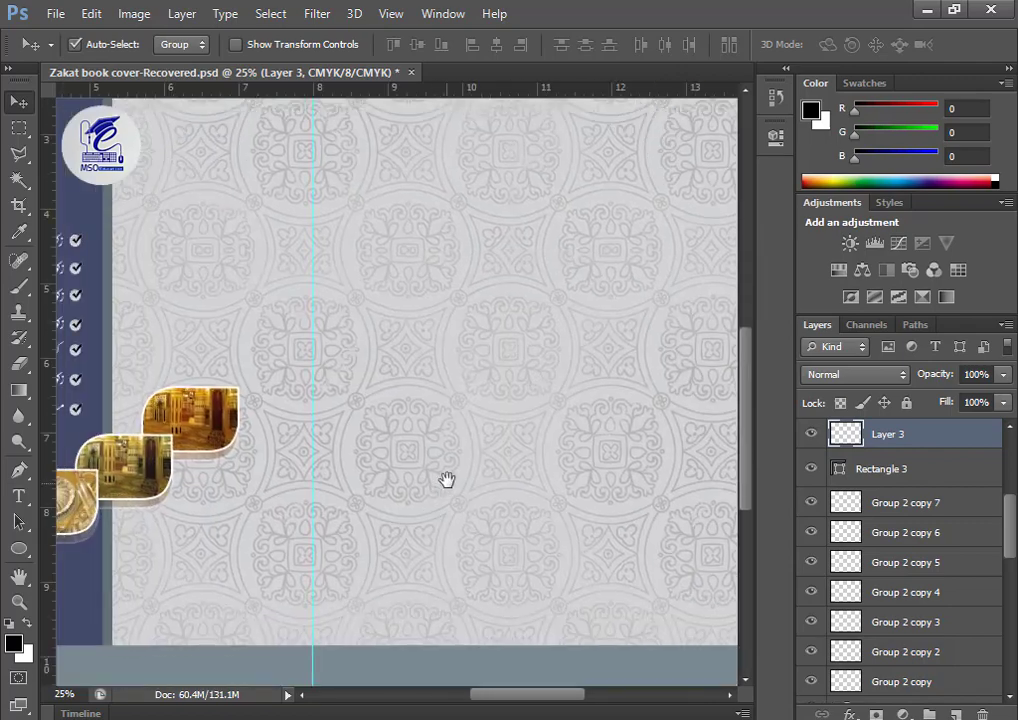
Save the Zakat book cover with the whole design in view.
{"action": "scroll", "coordinate": [446, 480], "scroll_direction": "down", "scroll_amount": 5}
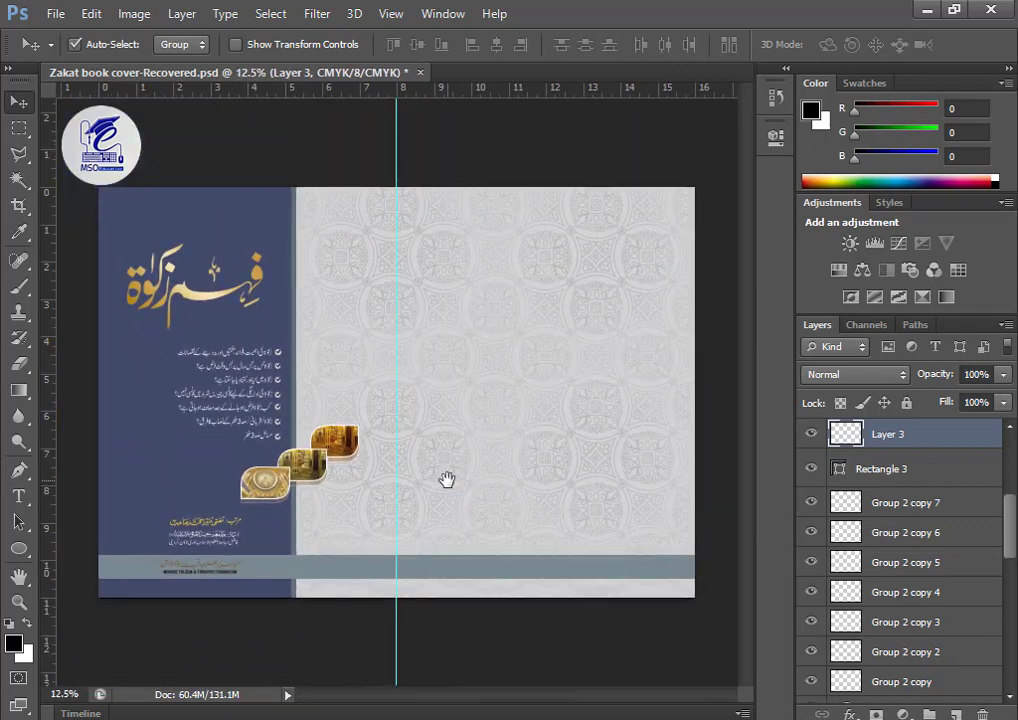
{"action": "key", "text": "ctrl+s"}
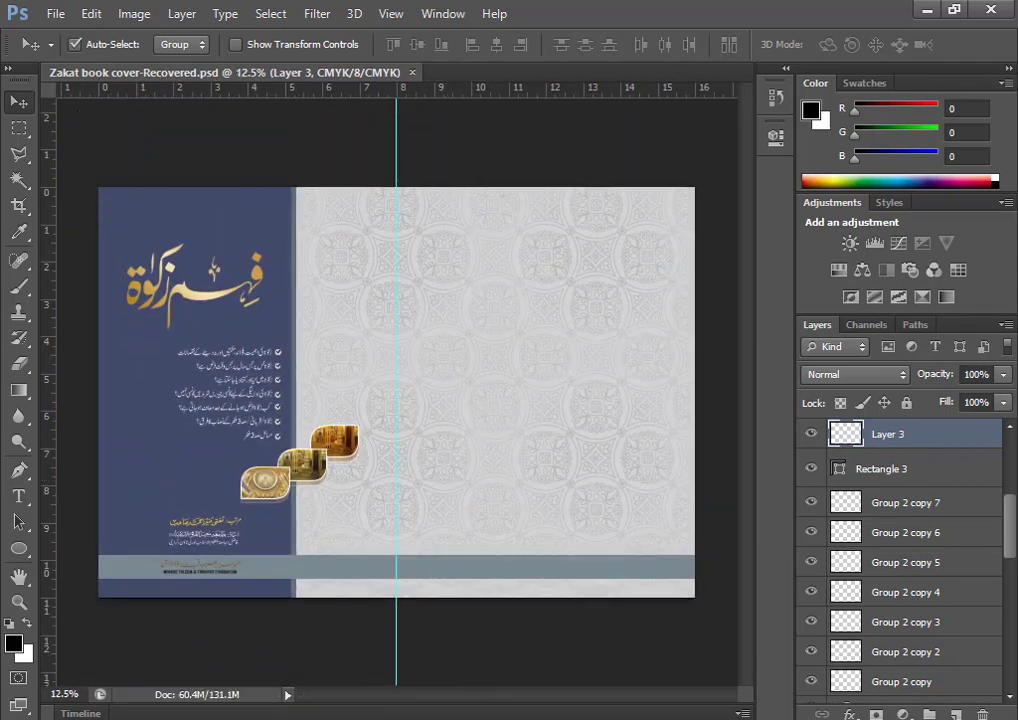